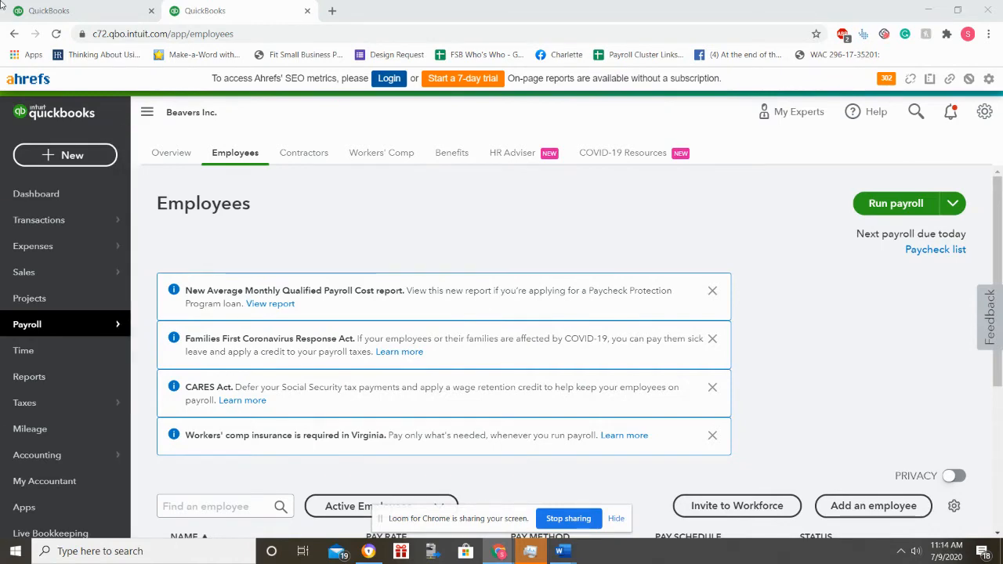
# Step: Switch to the Merlin Steel Plumbing company's QuickBooks dashboard in the other browser tab
pyautogui.click(124, 10)
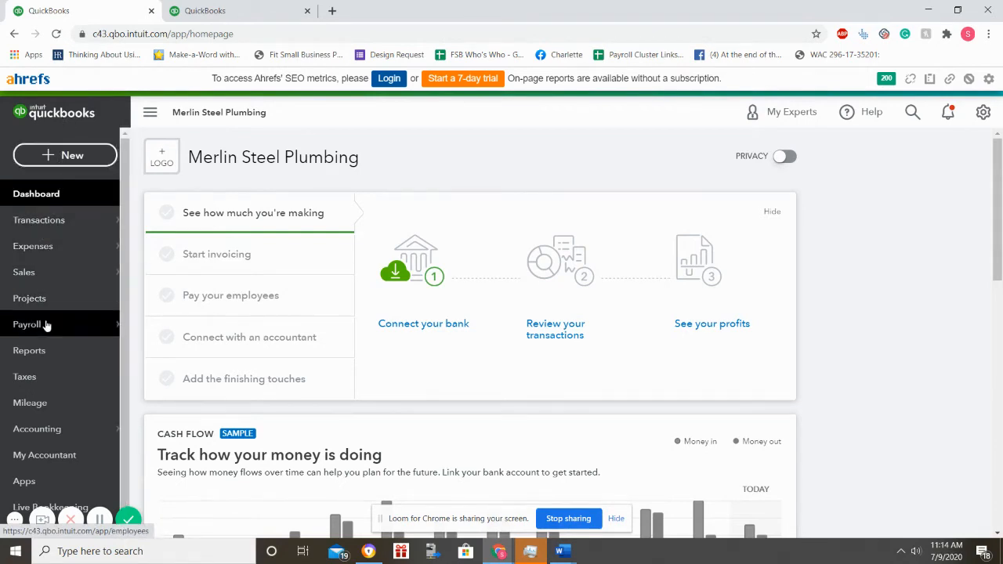
# Step: Go to Payroll > Employees and click Get started to begin the payroll sign-up
pyautogui.moveTo(45, 328)
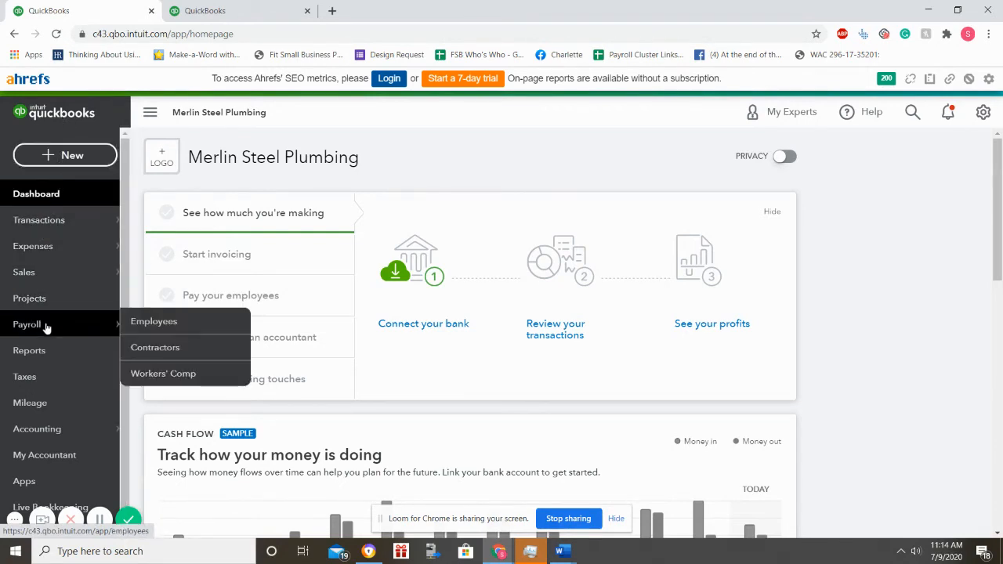
pyautogui.click(45, 327)
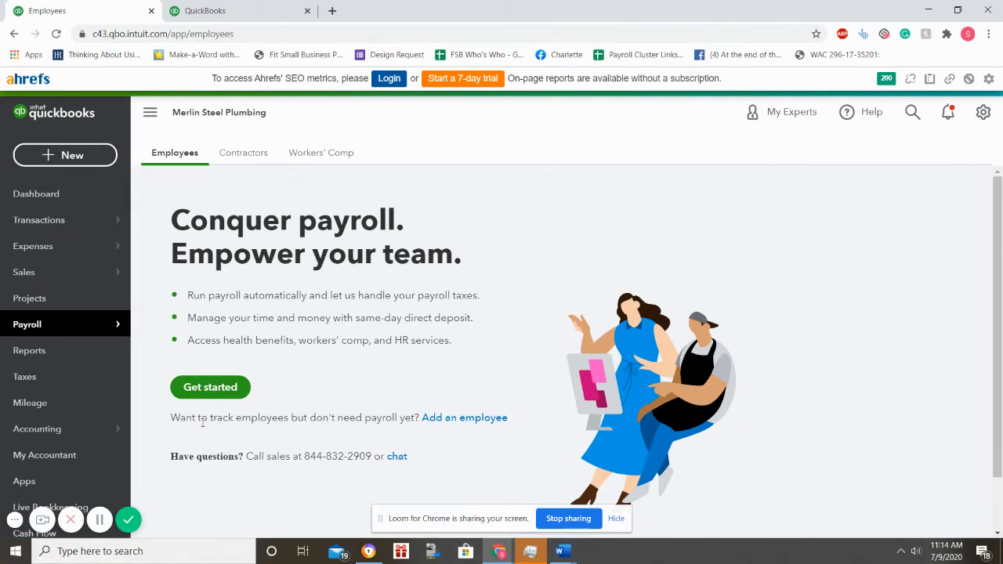
pyautogui.click(198, 392)
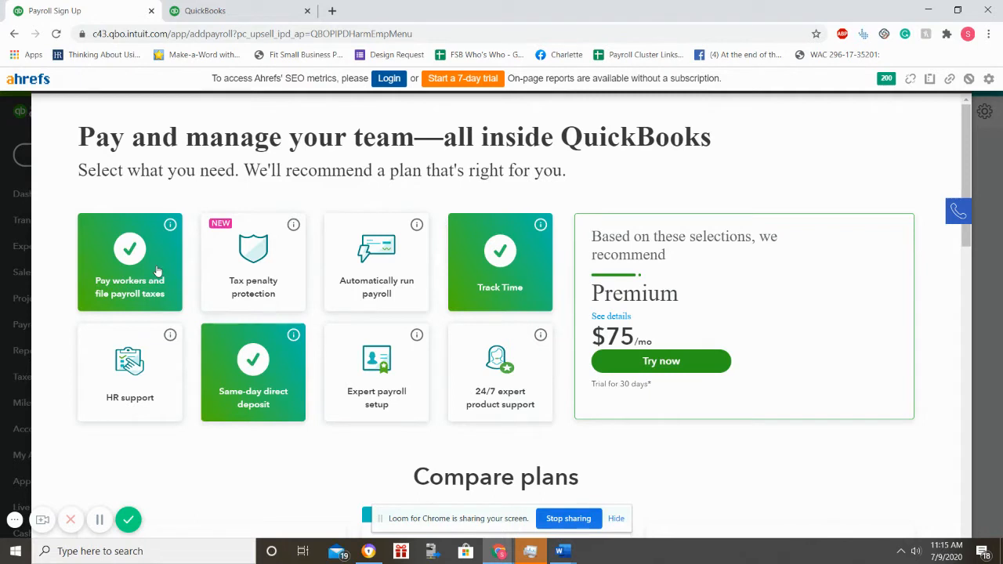
# Step: Deselect same-day direct deposit, leaving only payroll and Track Time as needs
pyautogui.click(249, 378)
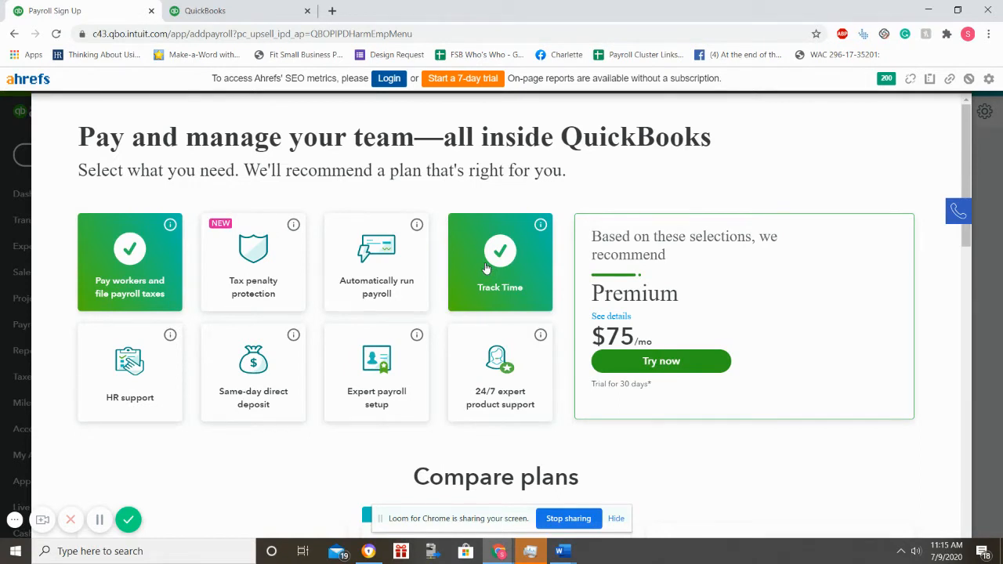
# Step: Add automatic payroll runs and tax penalty protection so Elite at $125/mo is recommended
pyautogui.click(351, 289)
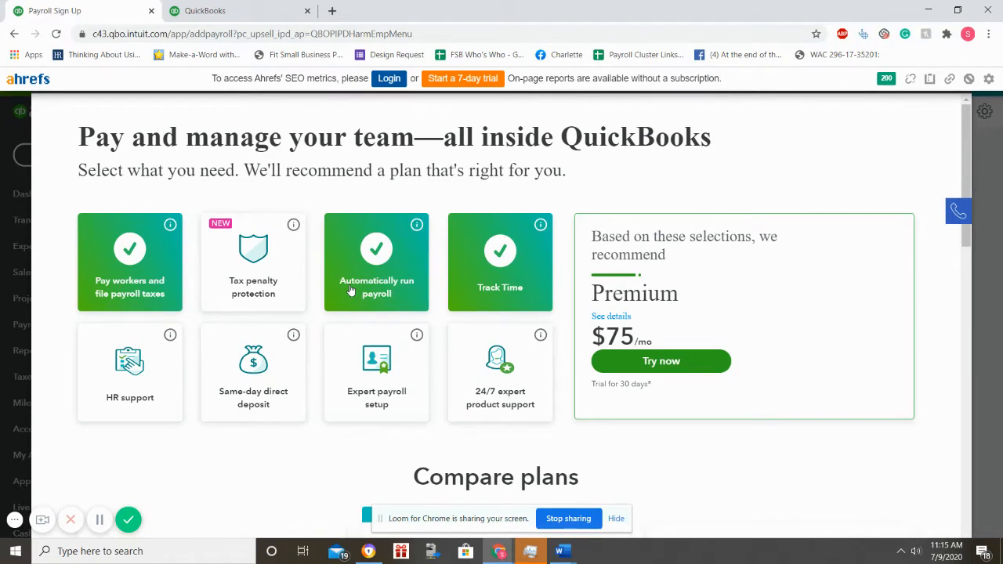
pyautogui.click(246, 297)
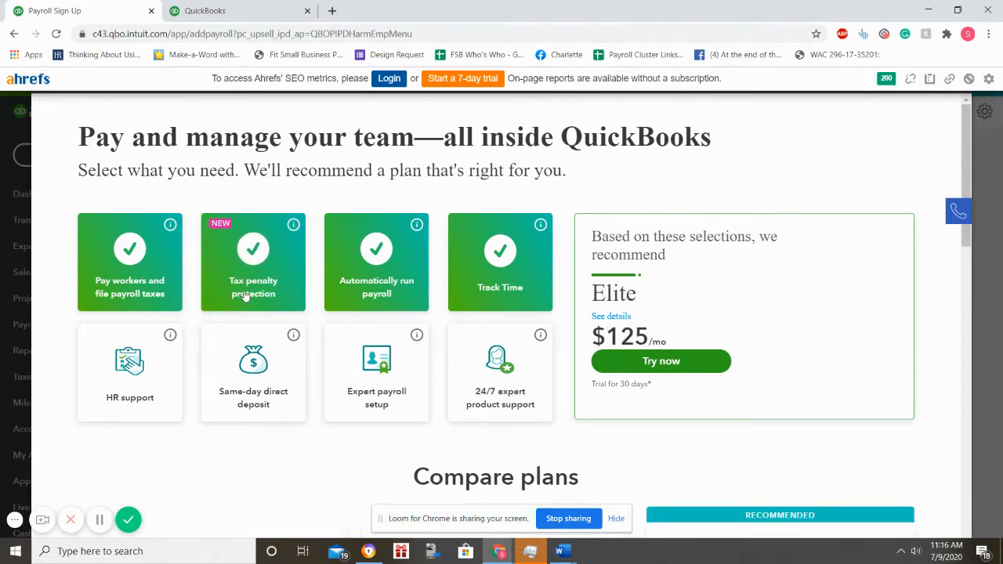
pyautogui.scroll(-1, 246, 296)
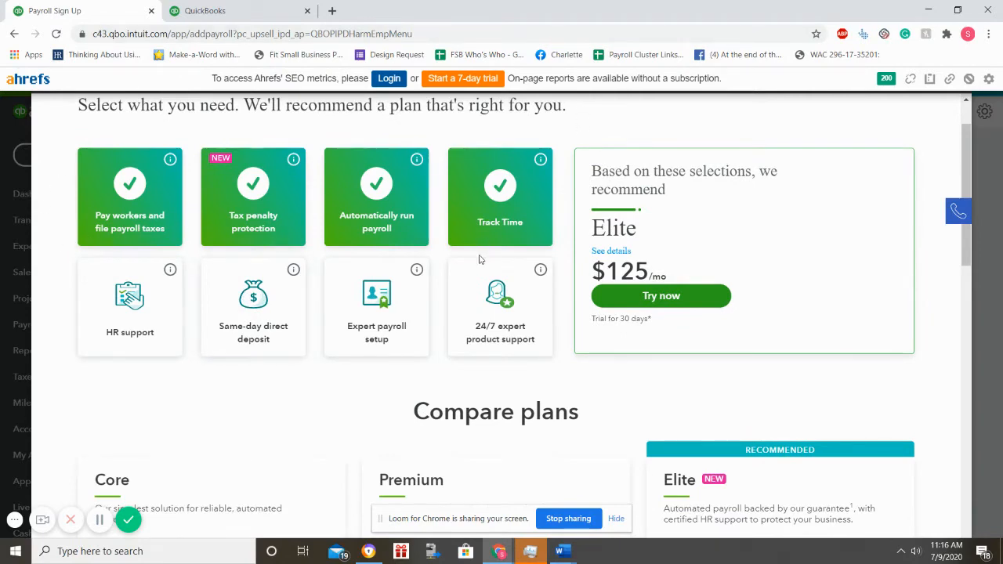
pyautogui.scroll(-1, 479, 278)
pyautogui.scroll(1, 479, 286)
pyautogui.scroll(-1, 624, 346)
pyautogui.scroll(-2, 588, 459)
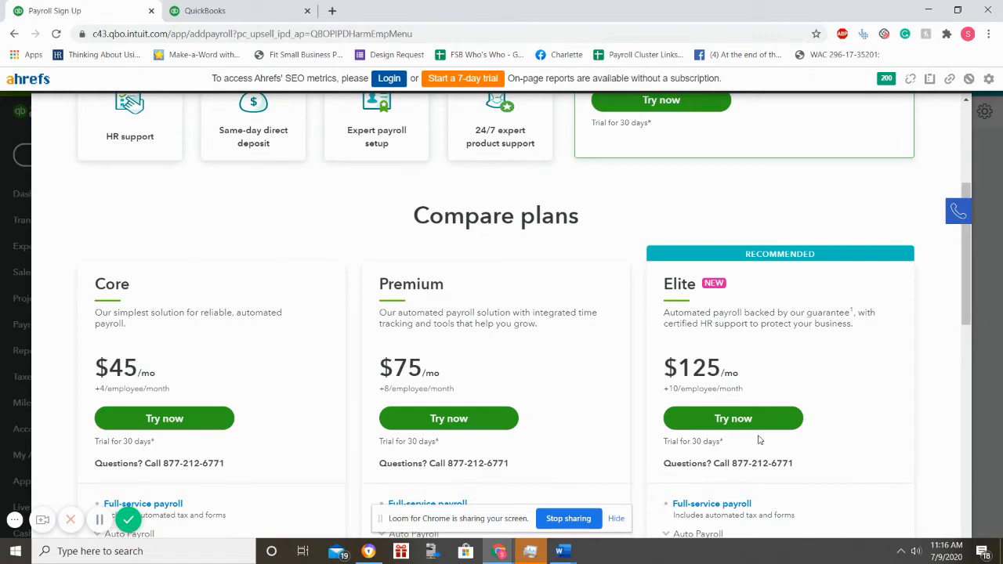
pyautogui.scroll(3, 759, 439)
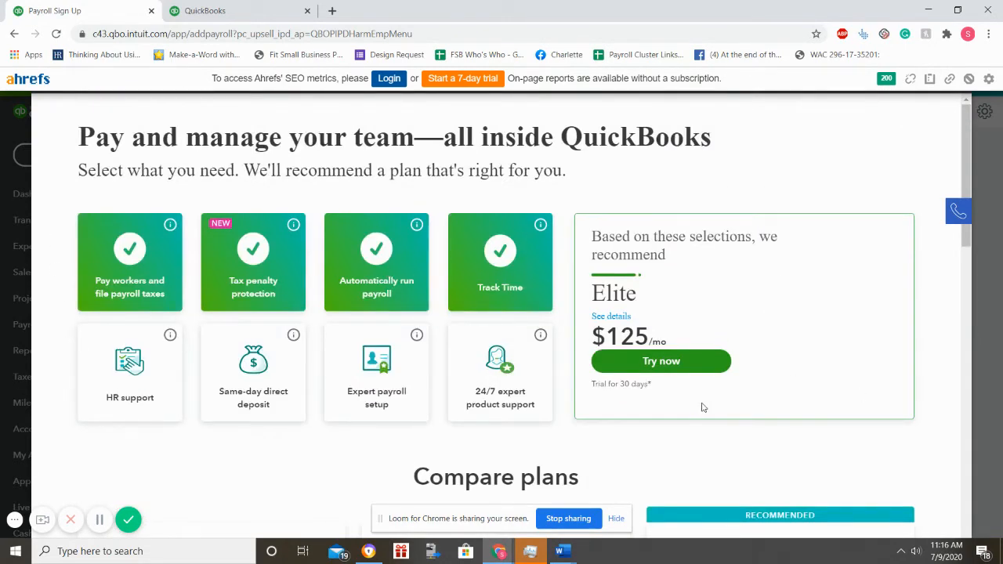
# Step: Start the Payroll Elite trial and begin onboarding
pyautogui.click(639, 361)
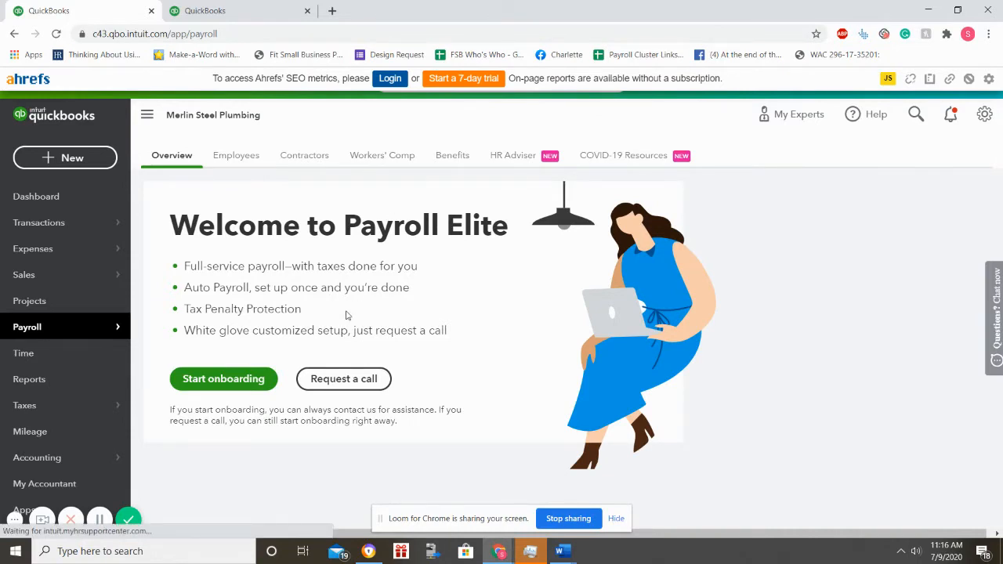
pyautogui.click(201, 385)
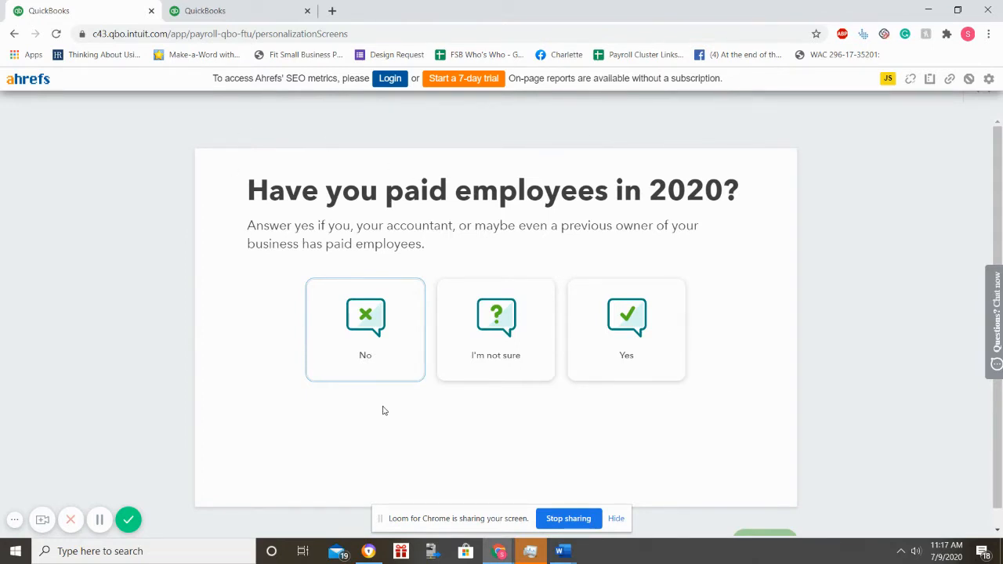
# Step: Answer No to paying employees in 2020 and set the next payday to July 10, 2020
pyautogui.click(372, 348)
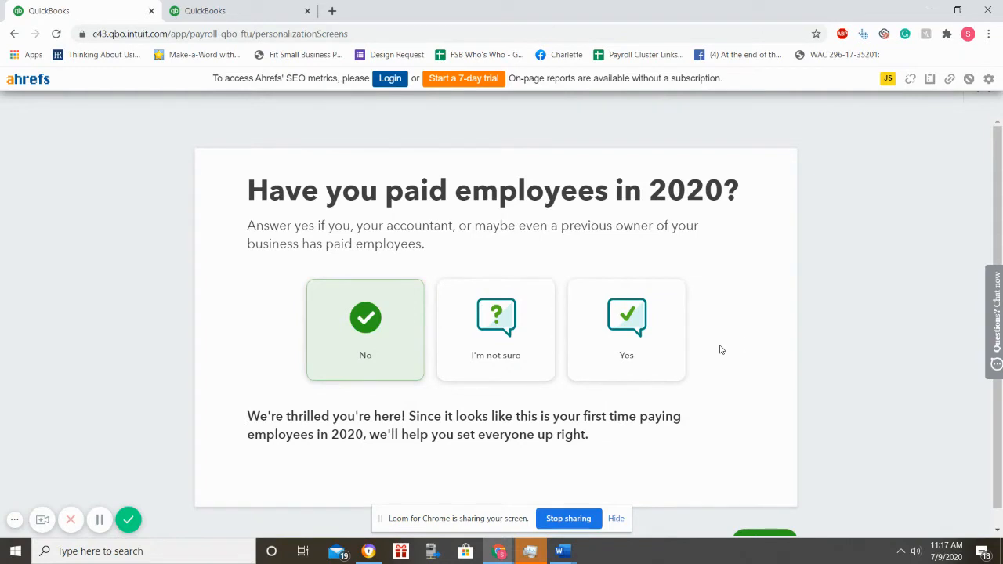
pyautogui.scroll(-1, 721, 350)
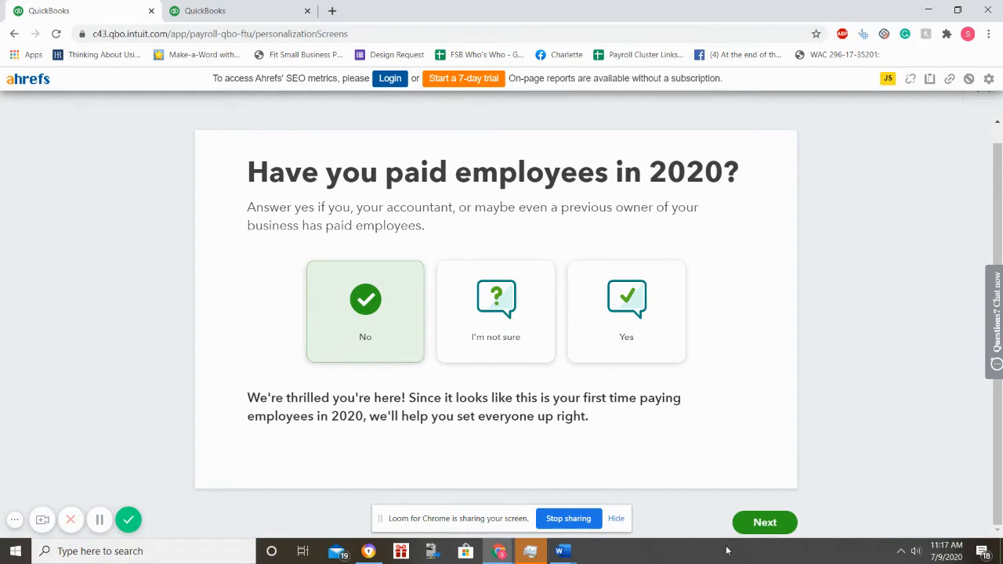
pyautogui.click(759, 521)
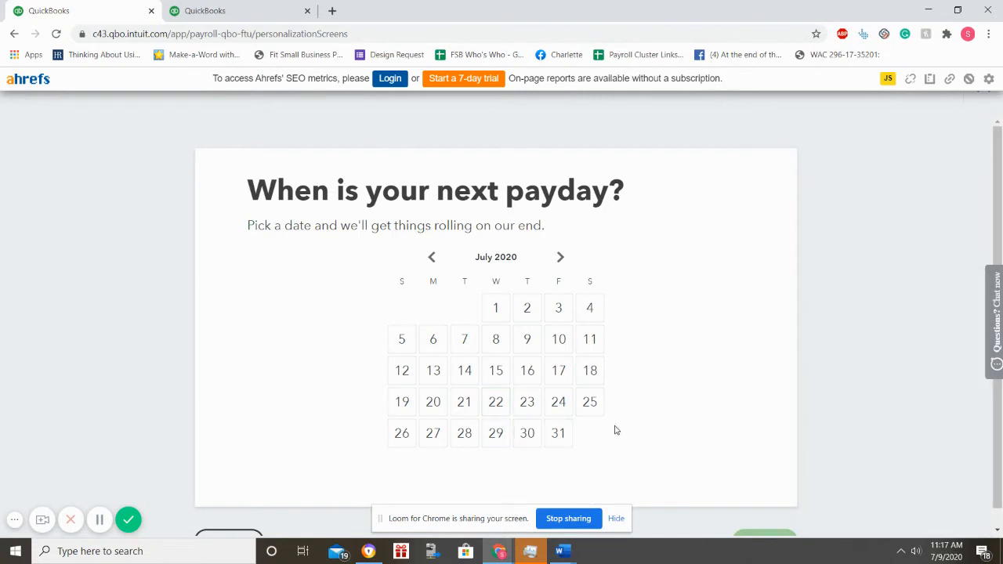
pyautogui.click(561, 350)
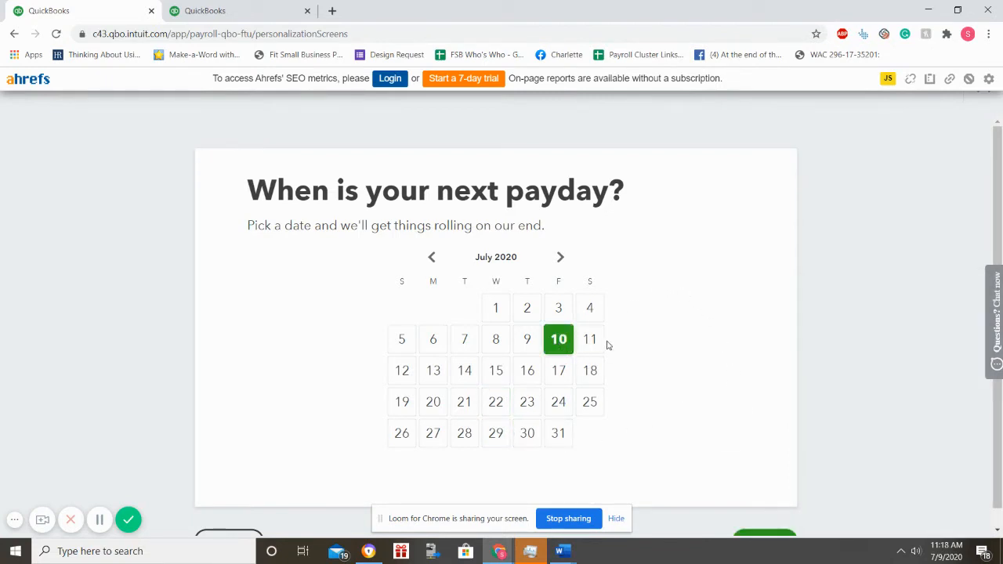
pyautogui.scroll(-1, 801, 367)
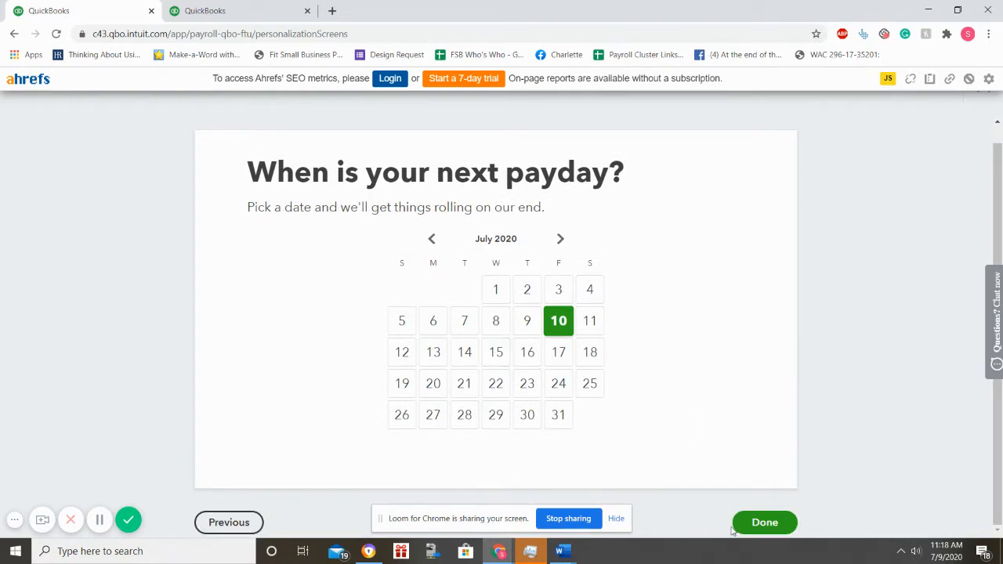
pyautogui.click(764, 522)
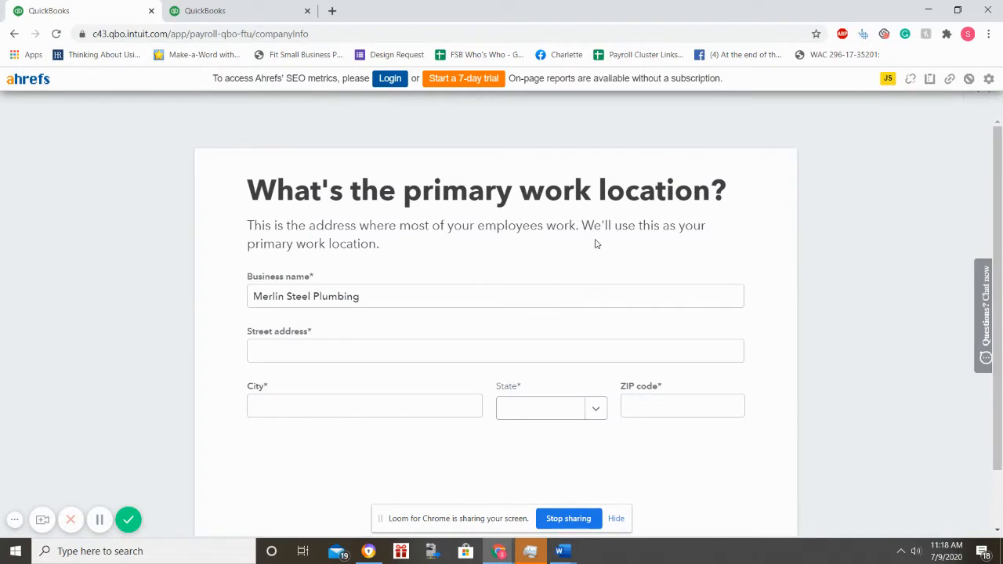
# Step: Enter the company's street address, city, state and ZIP code as the primary work location and submit it
pyautogui.click(488, 351)
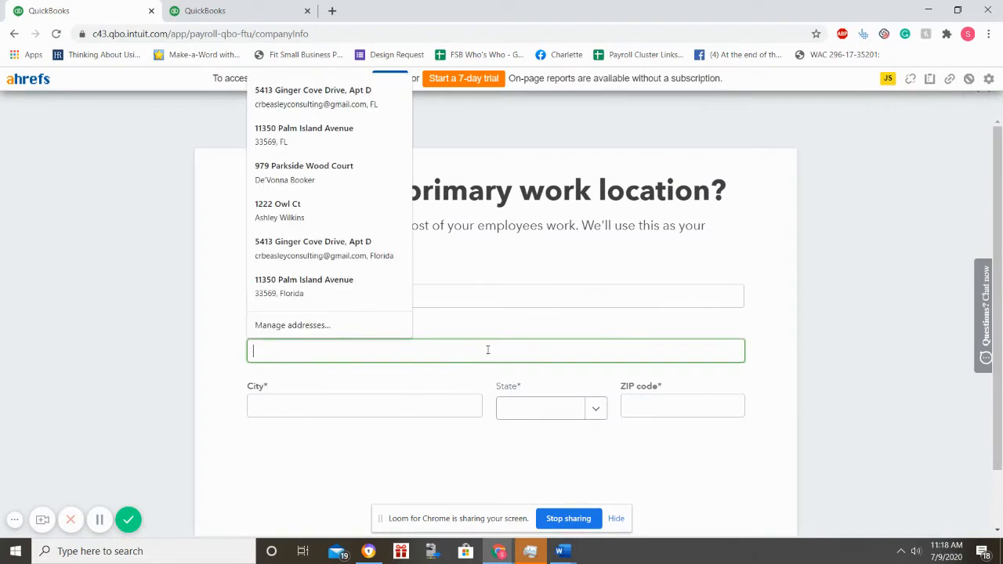
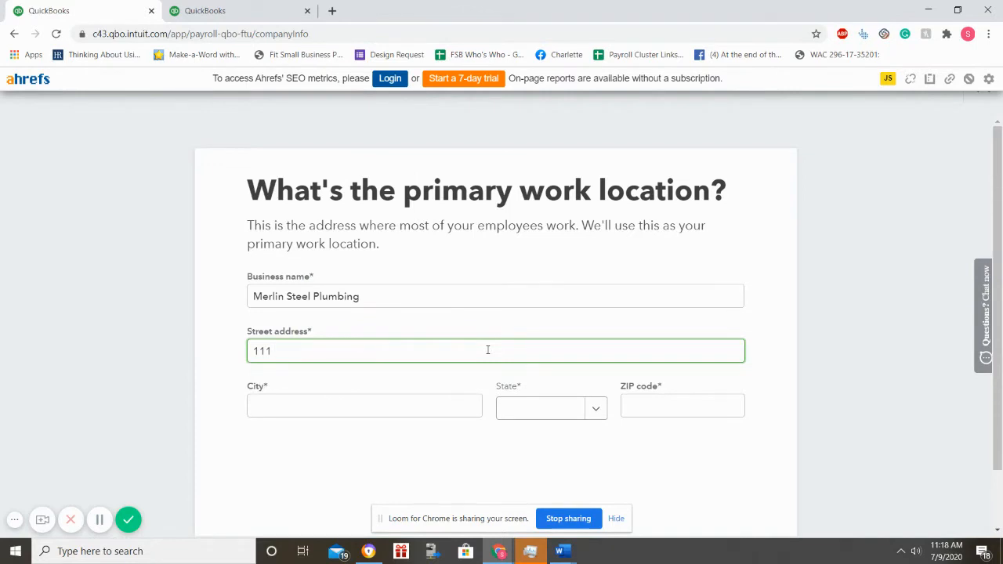
pyautogui.press('Tab')
pyautogui.write('Little Rock')
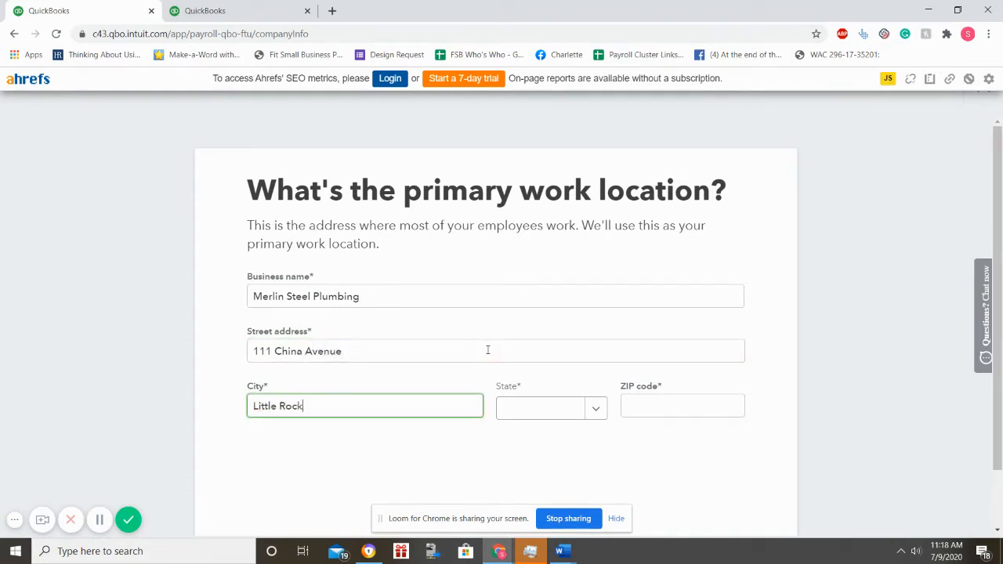
pyautogui.press('Tab')
pyautogui.write('AR')
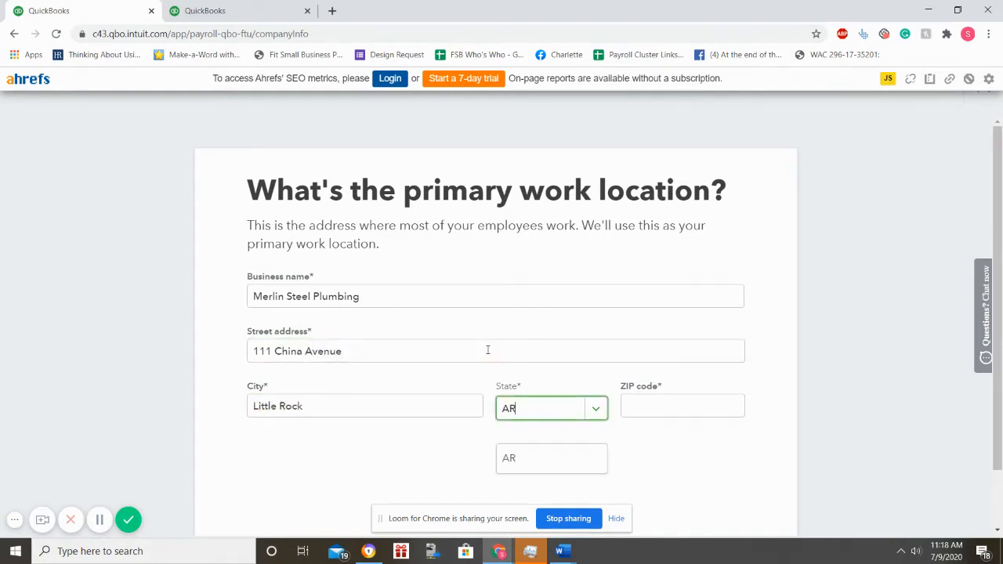
pyautogui.press('Tab')
pyautogui.write('72209')
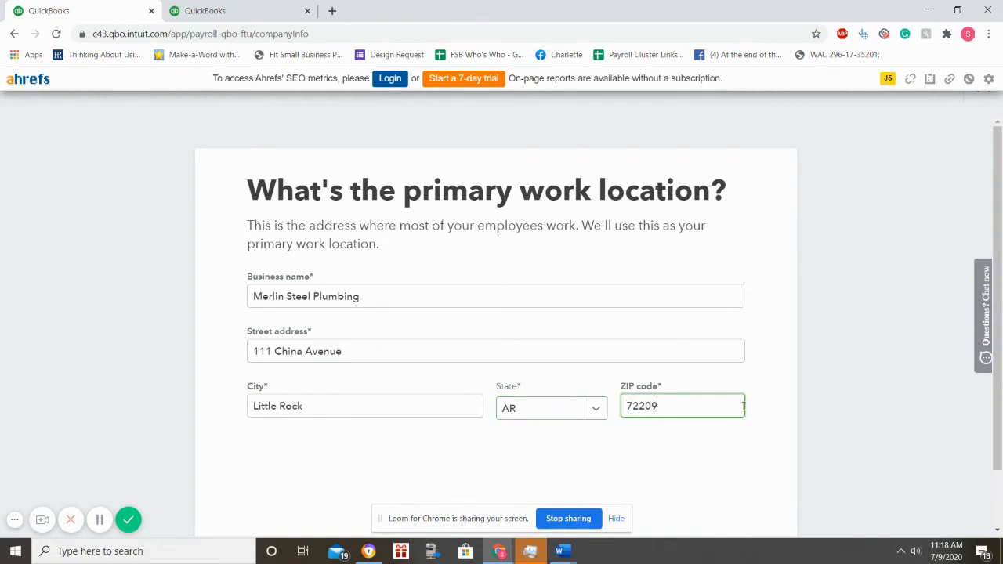
pyautogui.click(699, 454)
pyautogui.scroll(-1, 699, 455)
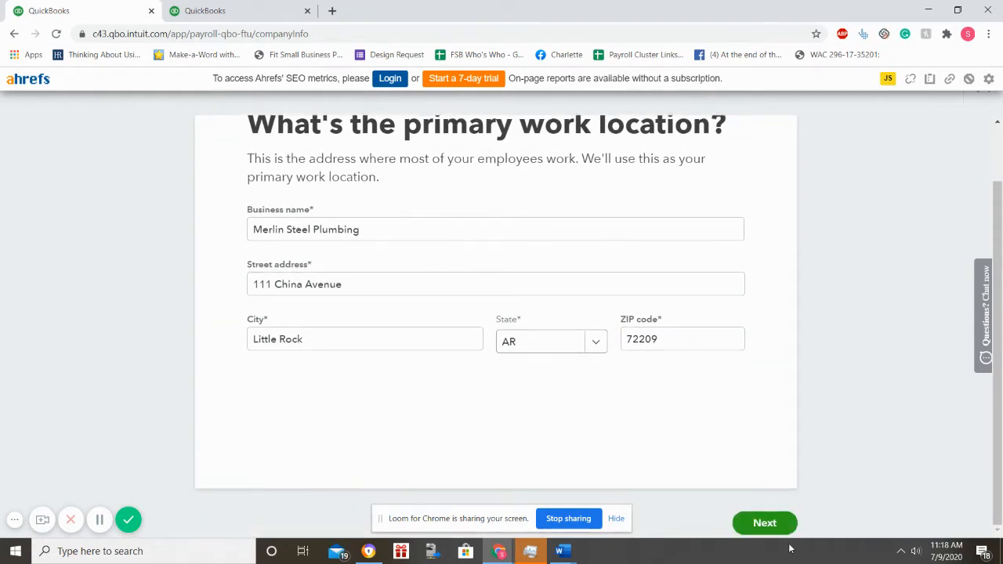
pyautogui.click(751, 528)
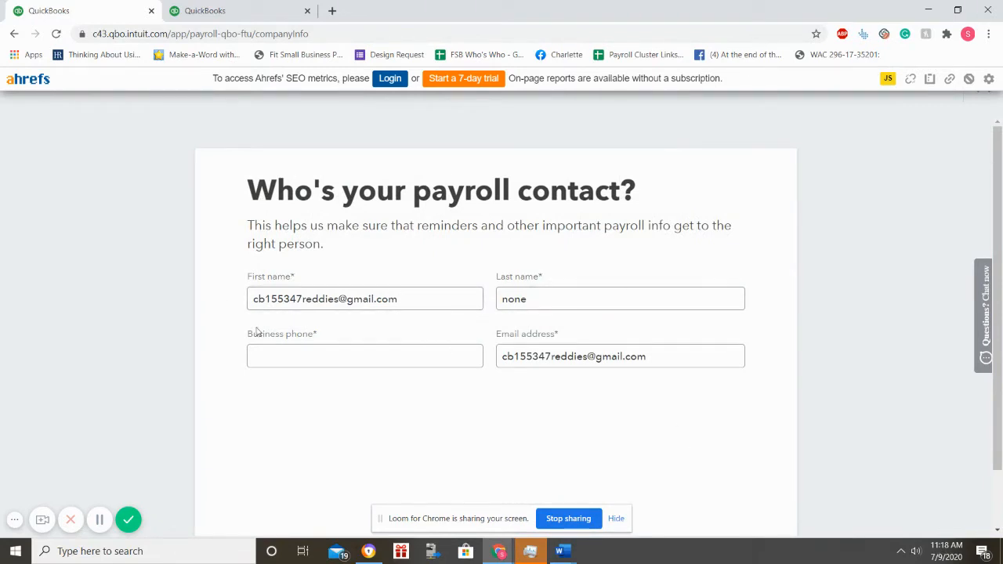
# Step: Replace the payroll contact's first and last name with the correct values
pyautogui.moveTo(481, 300); pyautogui.dragTo(2, 264)
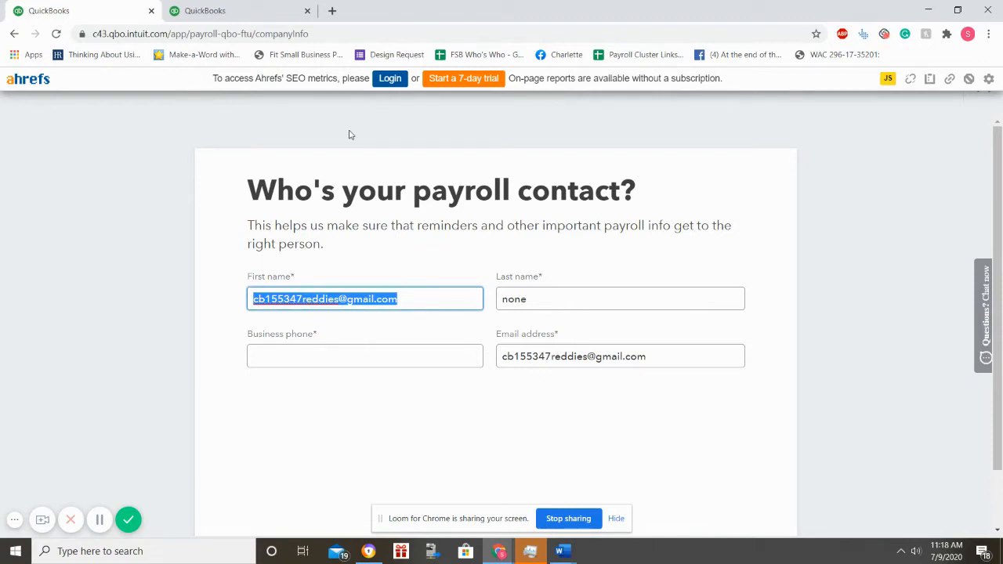
pyautogui.write('John')
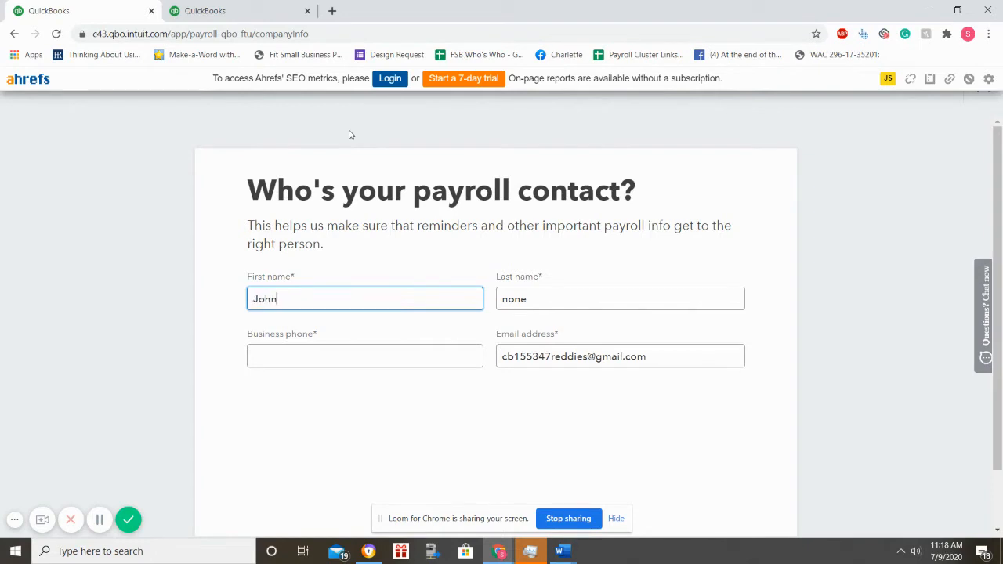
pyautogui.press('Tab')
pyautogui.write('Doe')
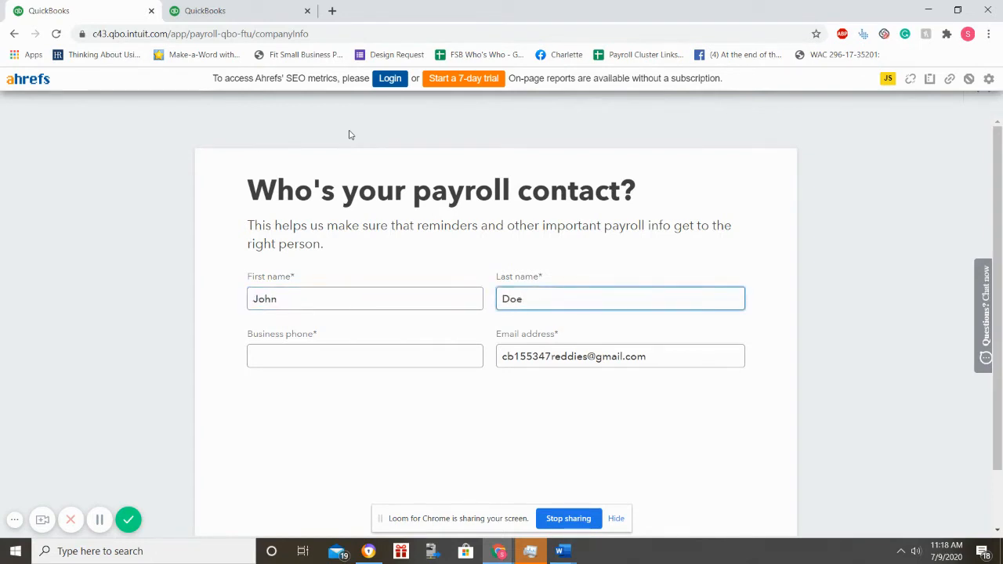
pyautogui.click(588, 350)
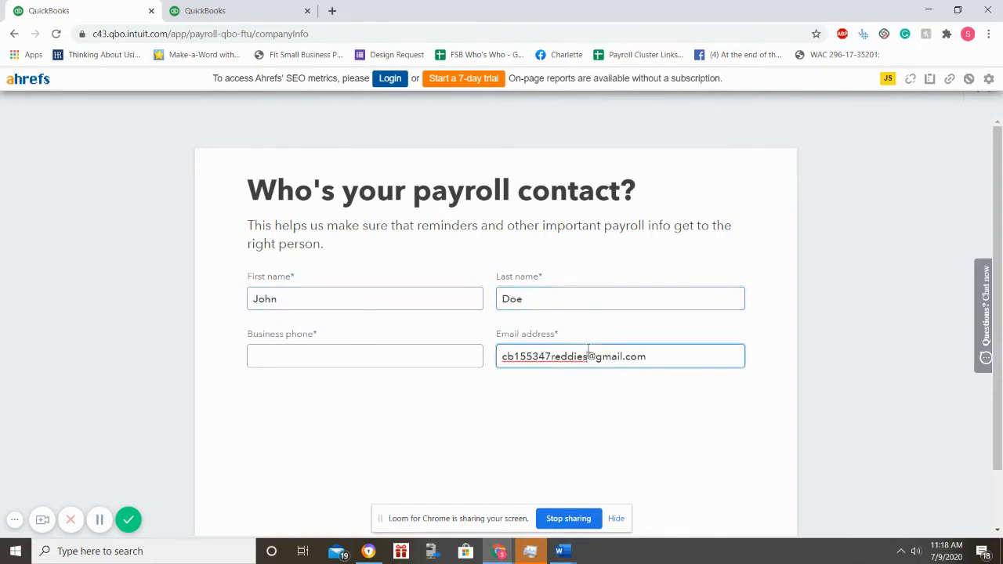
# Step: Enter the contact's business phone number and complete the contact step
pyautogui.click(334, 364)
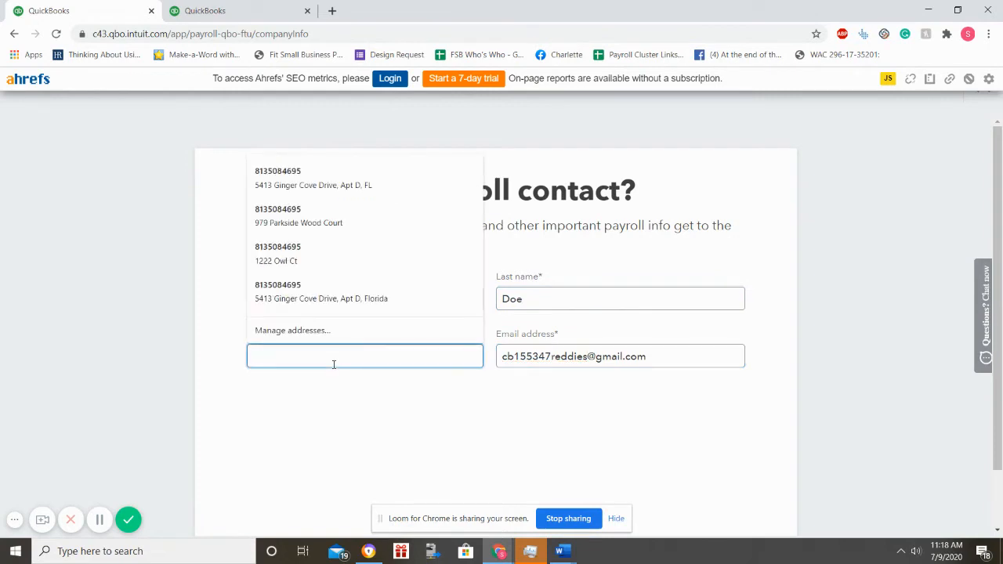
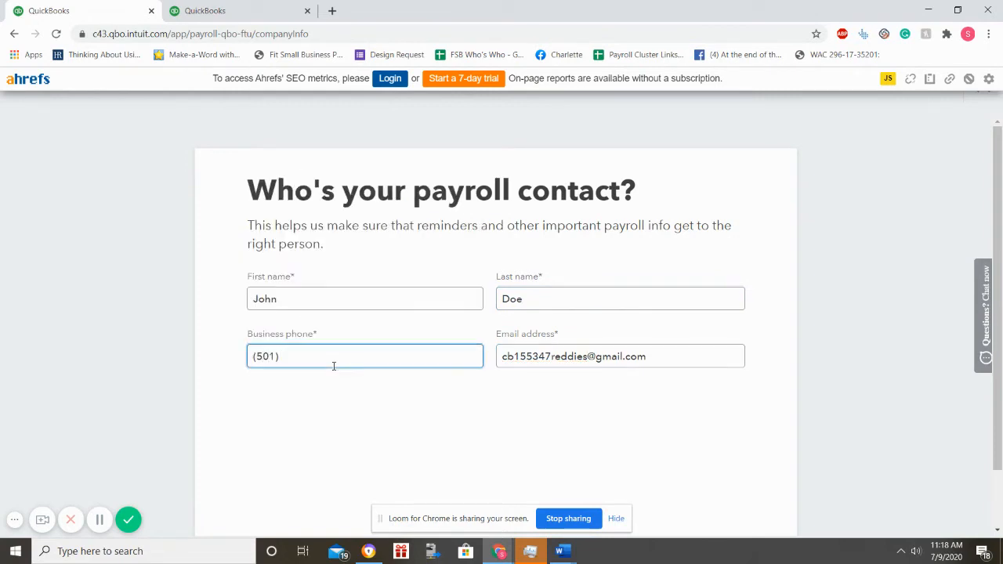
pyautogui.scroll(-1, 400, 418)
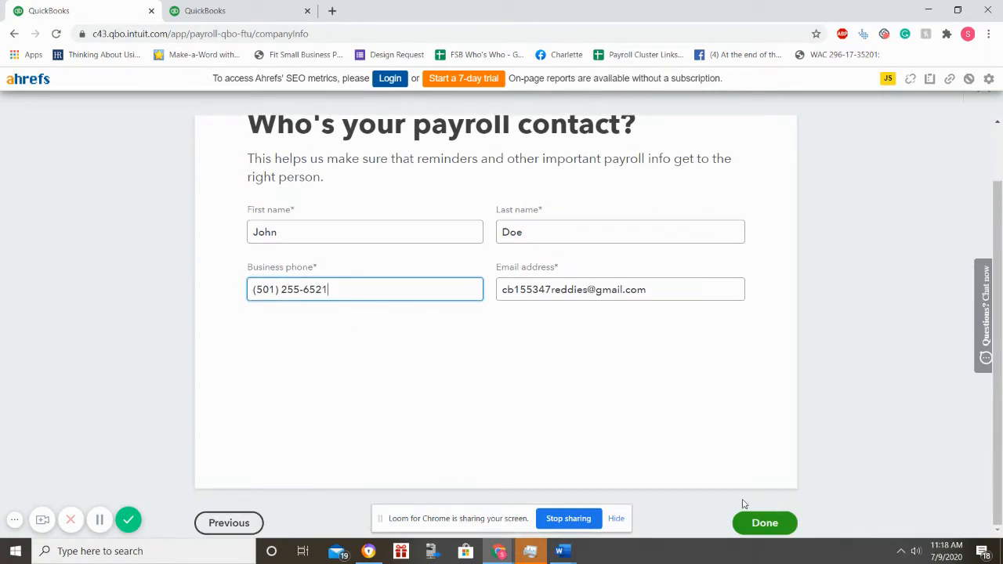
pyautogui.click(752, 528)
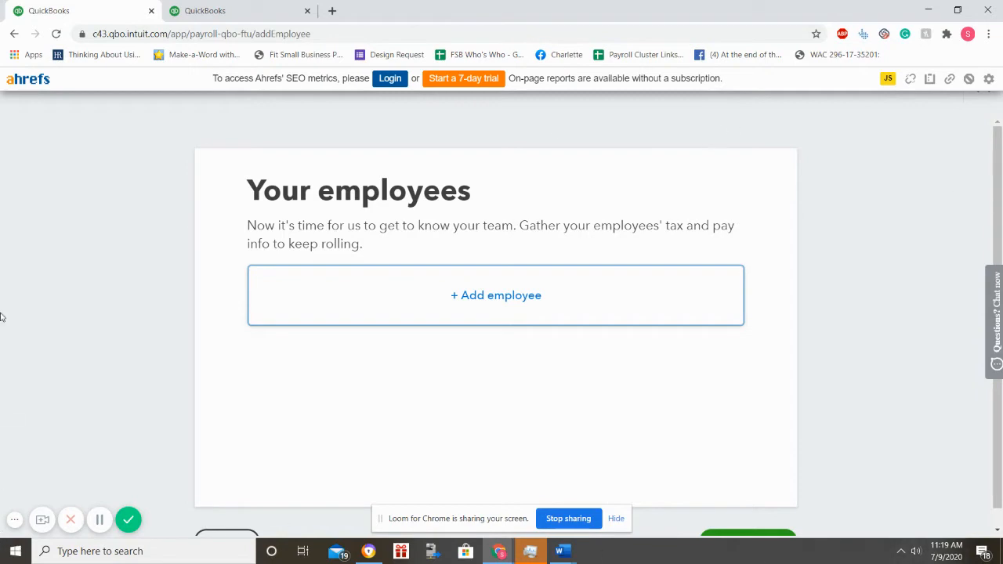
pyautogui.click(290, 9)
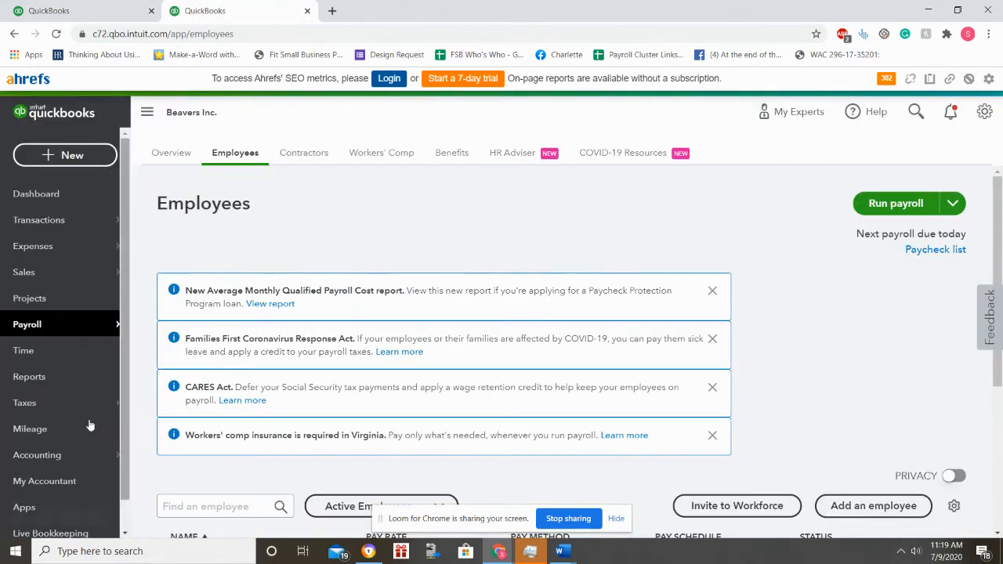
pyautogui.moveTo(35, 323)
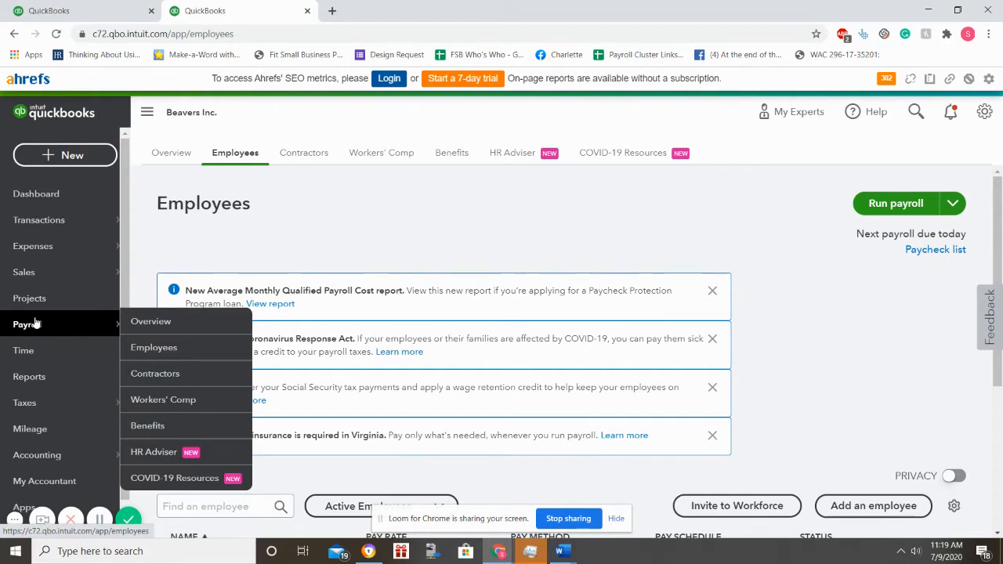
pyautogui.click(157, 350)
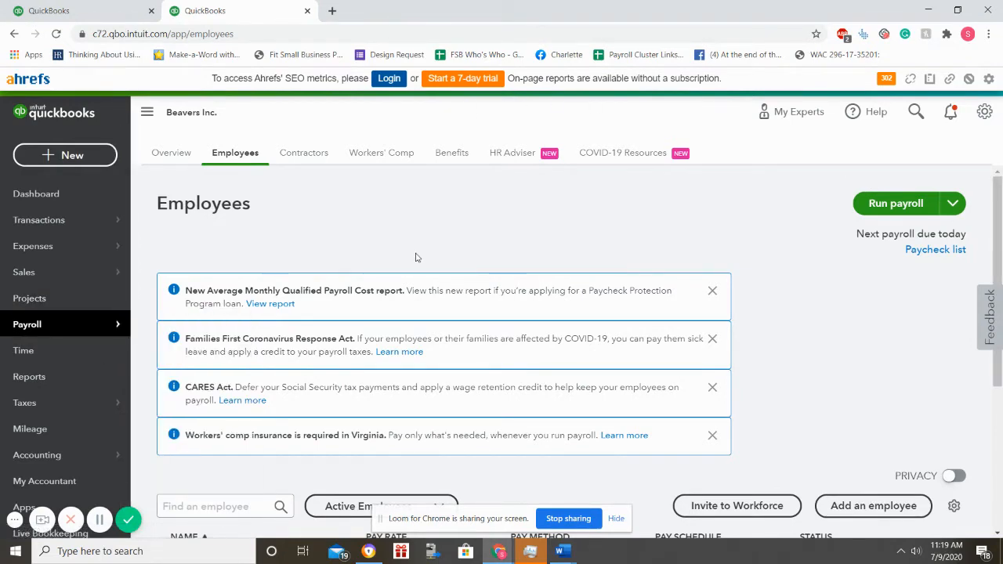
pyautogui.scroll(-3, 418, 258)
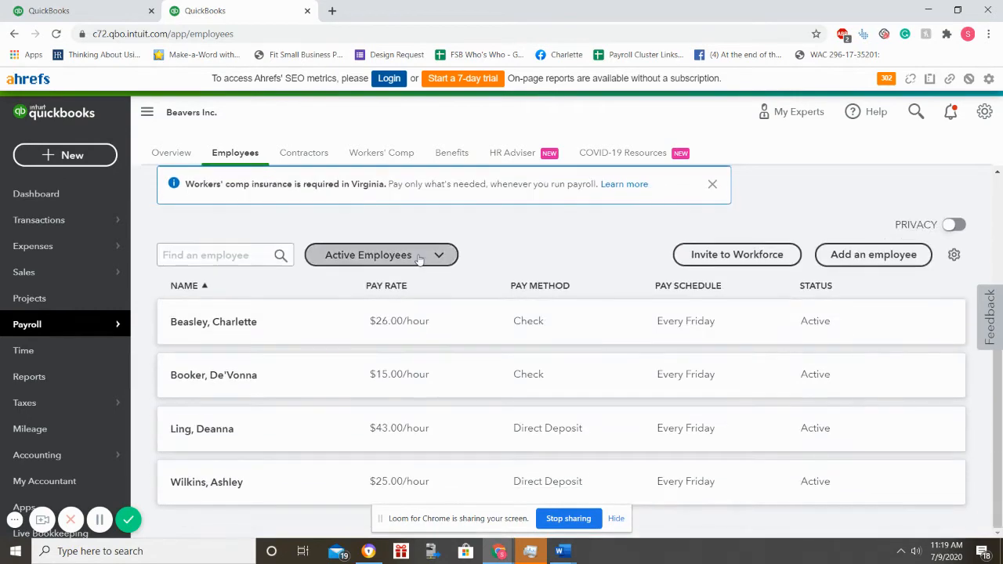
pyautogui.scroll(3, 418, 259)
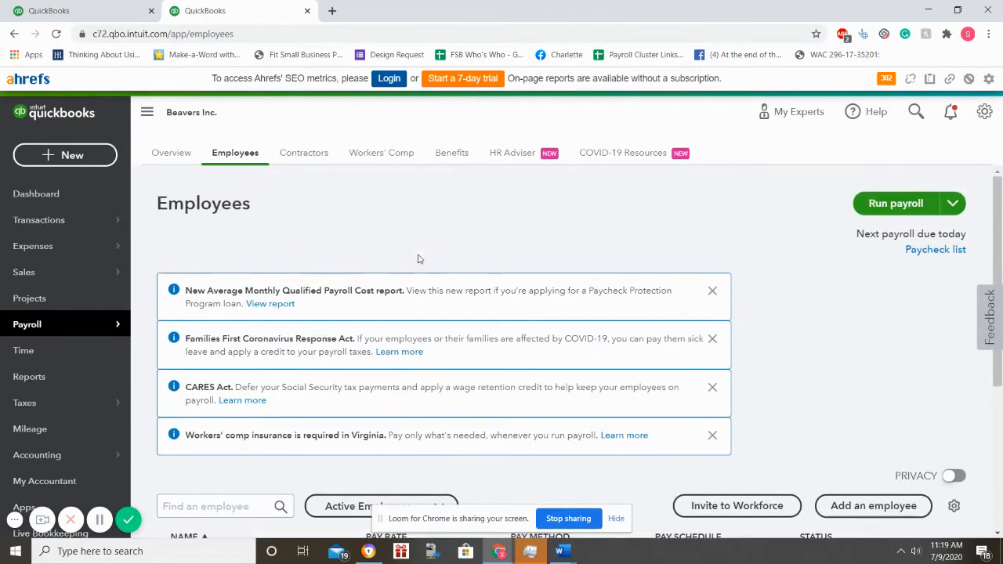
pyautogui.scroll(-1, 423, 261)
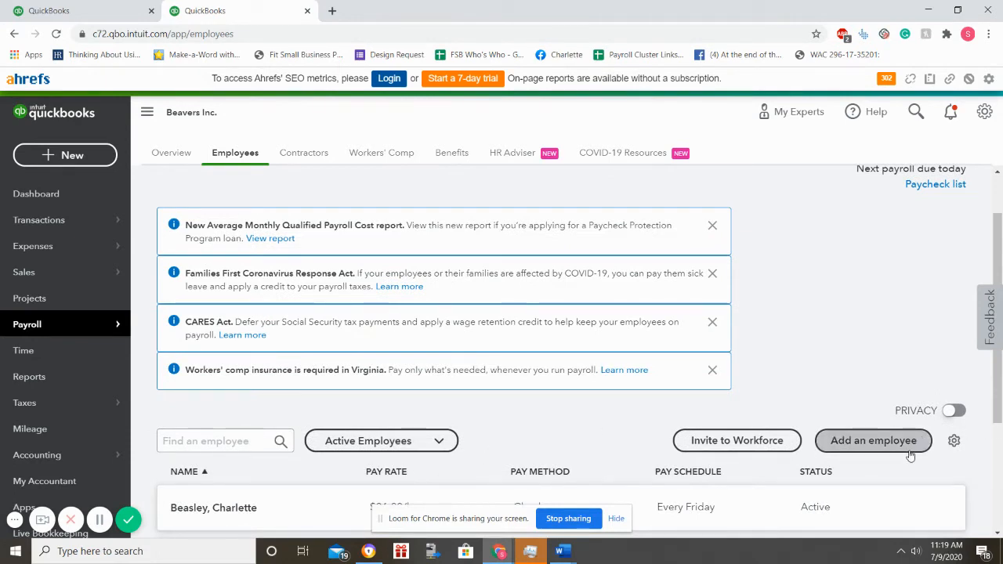
pyautogui.click(118, 10)
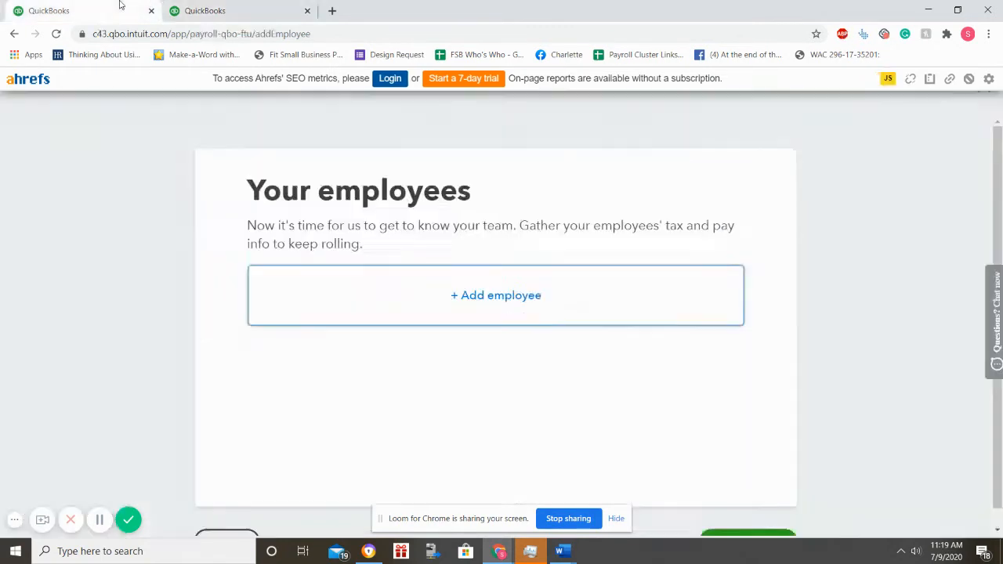
# Step: Add a new employee with their first and last name and a hire date of 07/01/2020
pyautogui.click(489, 297)
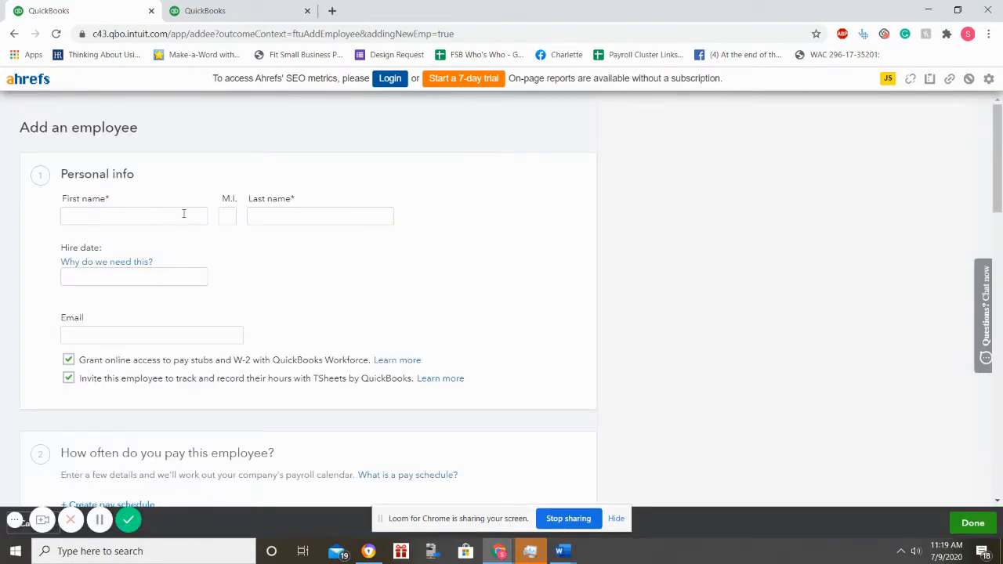
pyautogui.click(183, 213)
pyautogui.write('GingerBread')
pyautogui.press('Tab')
pyautogui.press('Tab')
pyautogui.write('Man')
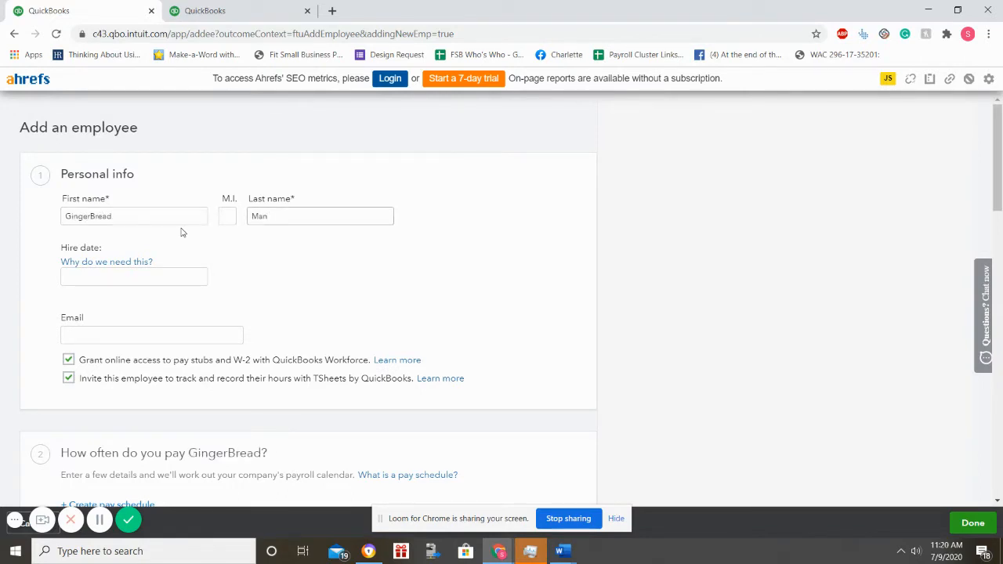
pyautogui.click(155, 278)
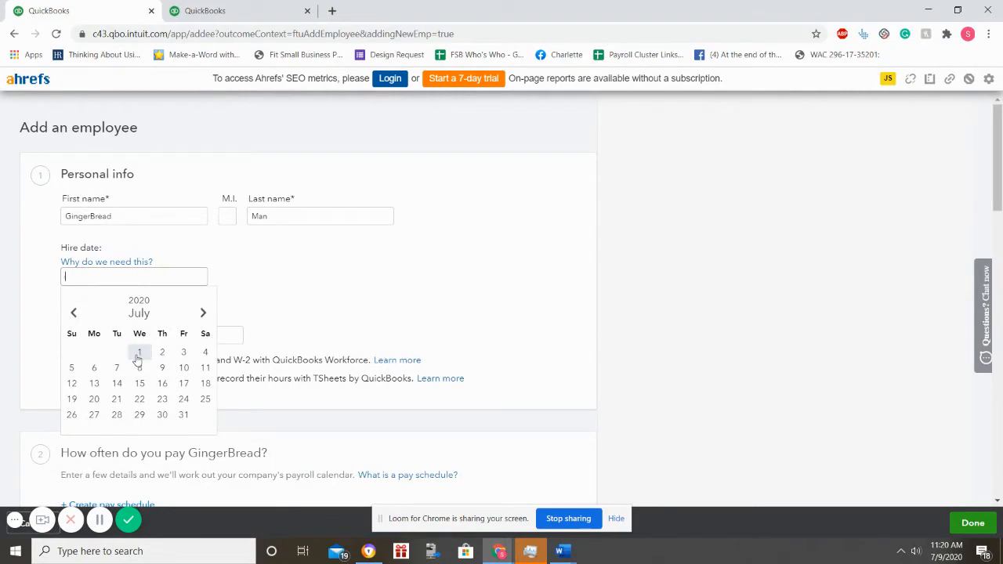
pyautogui.click(138, 353)
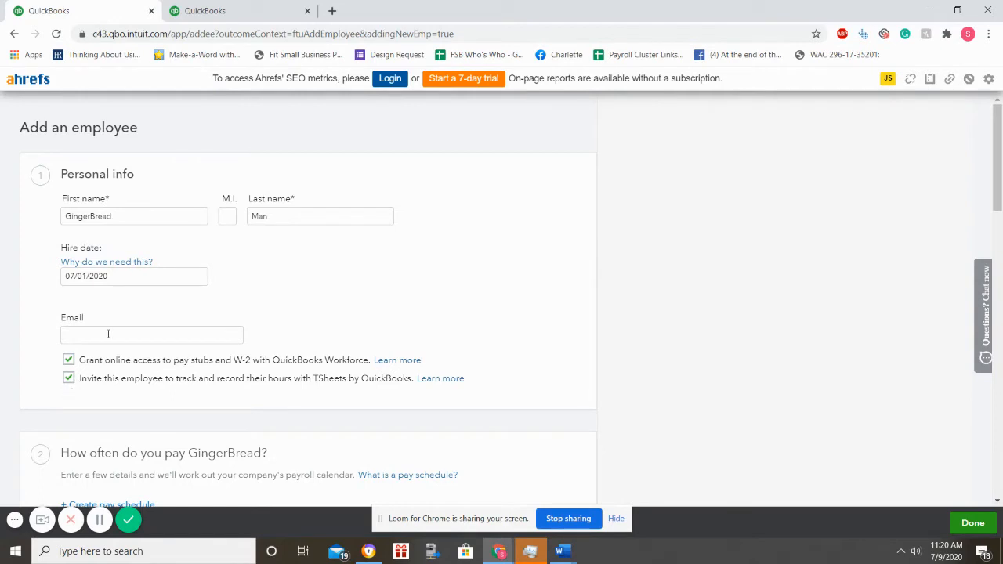
pyautogui.scroll(-3, 109, 333)
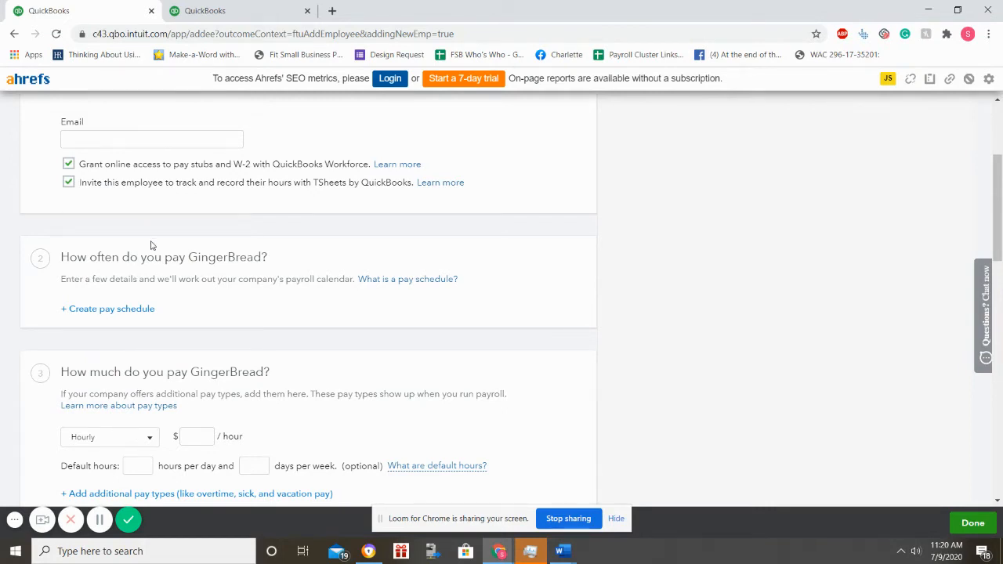
# Step: Create and save the weekly 'Every Friday' pay schedule with next payday 07/10/2020
pyautogui.click(143, 311)
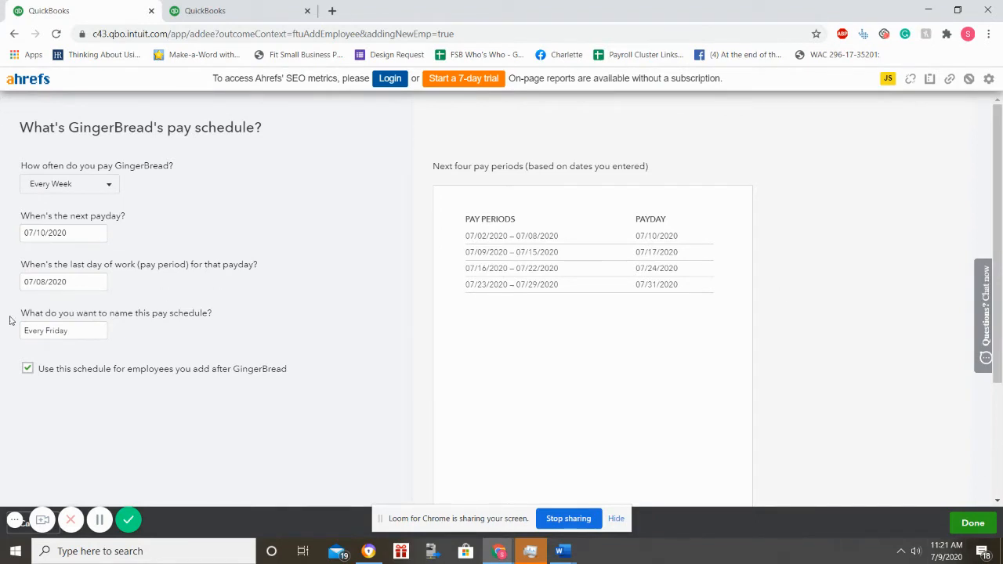
pyautogui.click(965, 530)
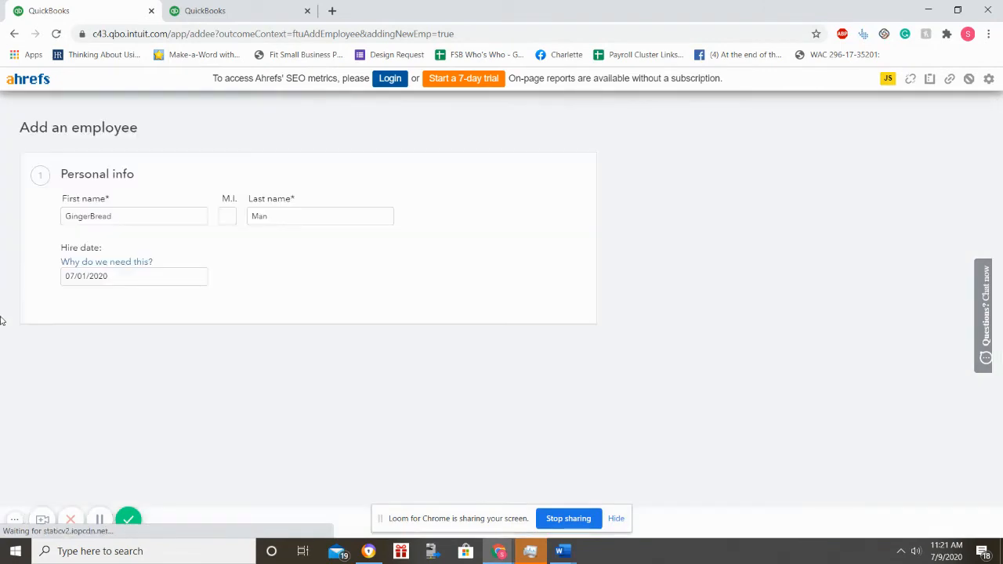
# Step: Pay the employee $10.00 per hour at 8 hours per day and 5 days per week
pyautogui.scroll(-3, 147, 461)
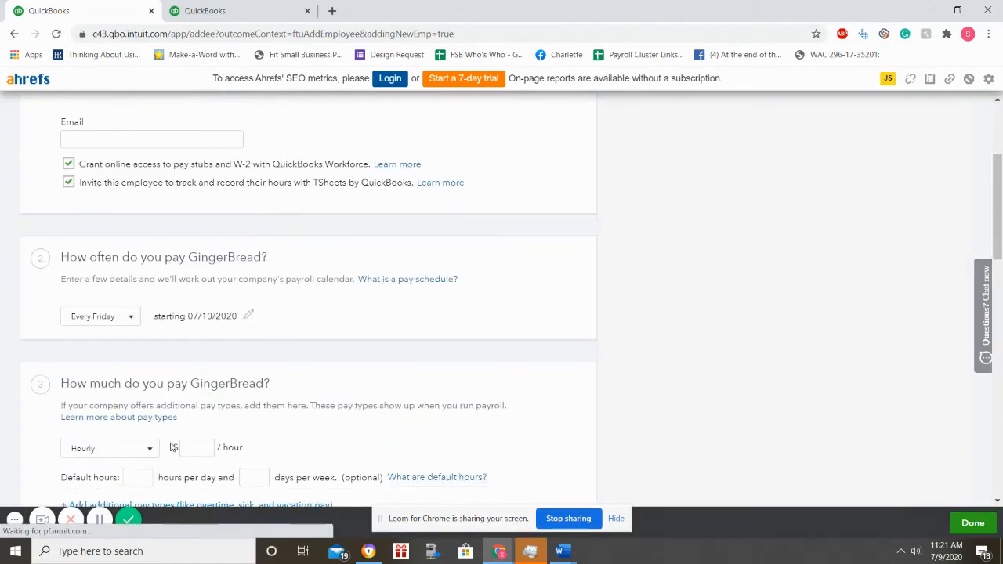
pyautogui.scroll(-1, 143, 321)
pyautogui.scroll(-2, 144, 321)
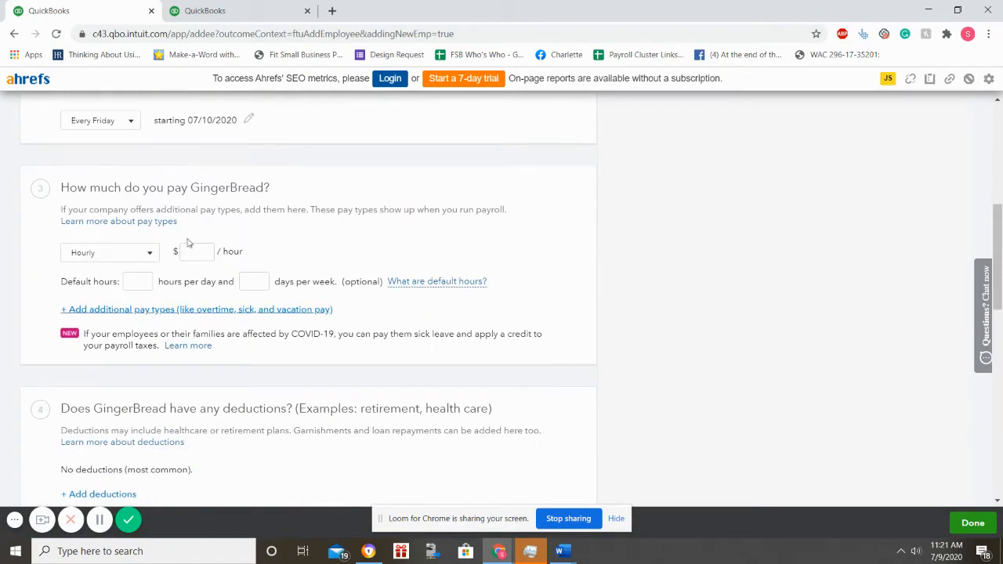
pyautogui.click(188, 253)
pyautogui.write('10')
pyautogui.click(136, 284)
pyautogui.write('8')
pyautogui.press('Tab')
pyautogui.write('5')
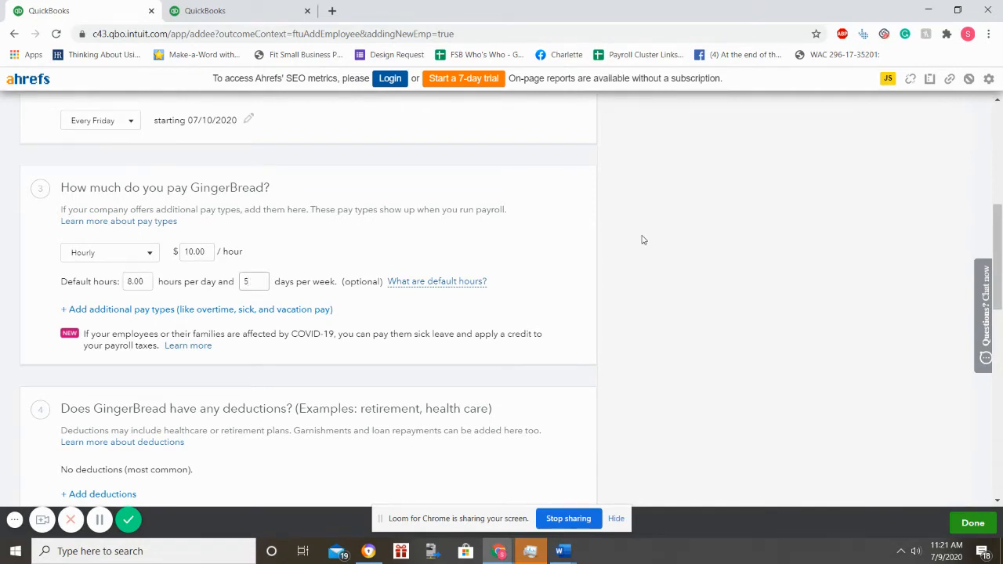
# Step: Bring up the additional pay types options
pyautogui.scroll(-3, 245, 306)
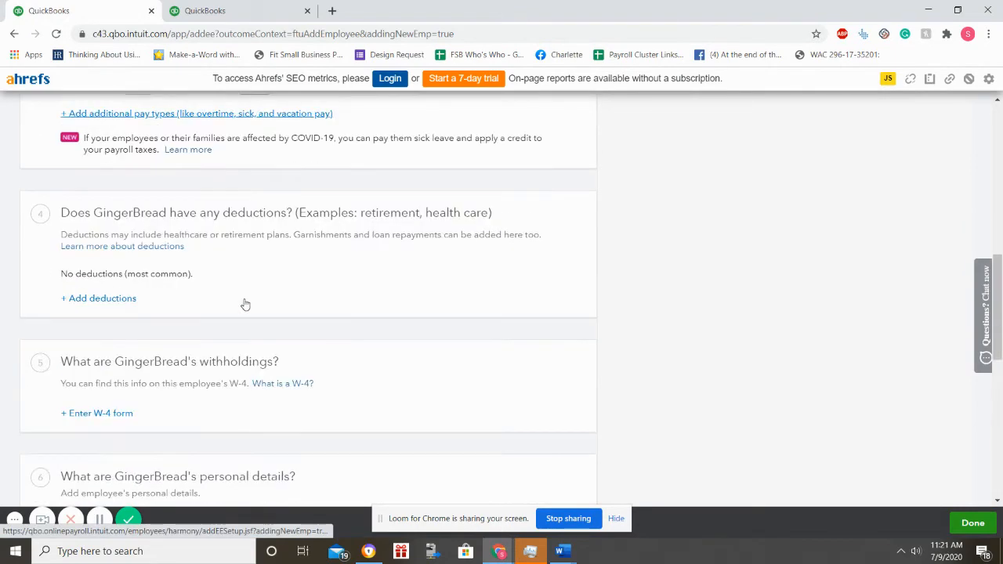
pyautogui.scroll(2, 245, 304)
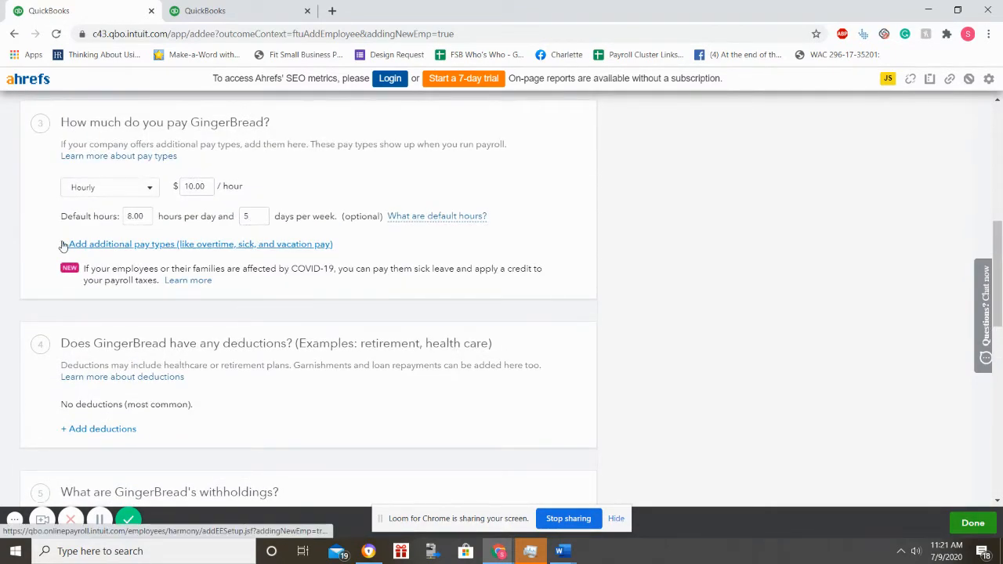
pyautogui.click(216, 244)
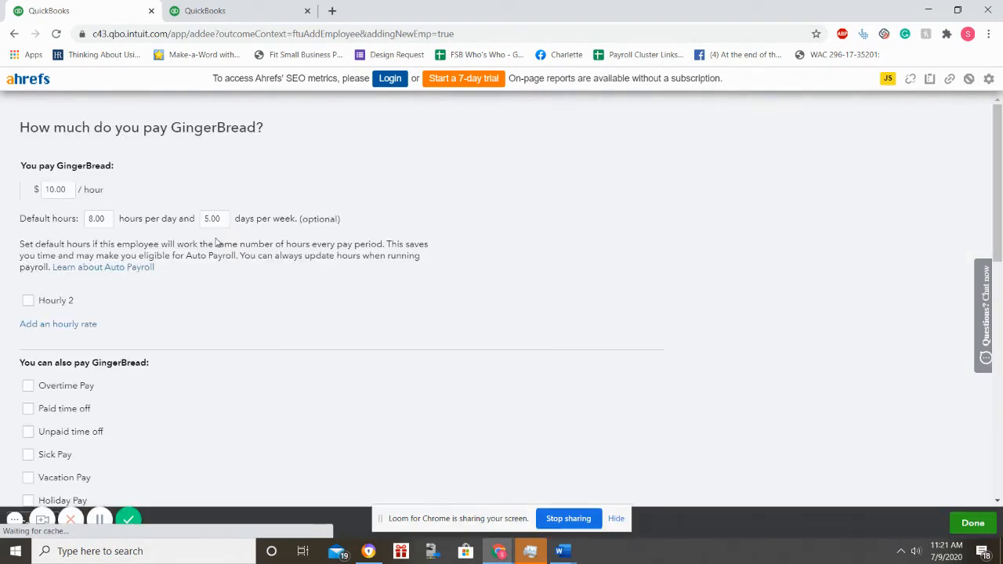
pyautogui.scroll(-3, 192, 342)
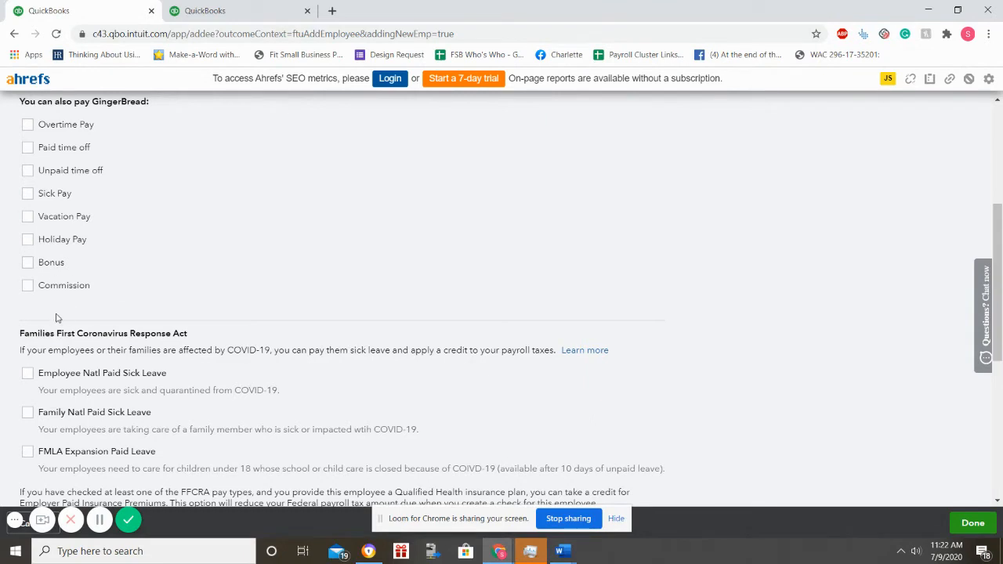
pyautogui.scroll(1, 56, 317)
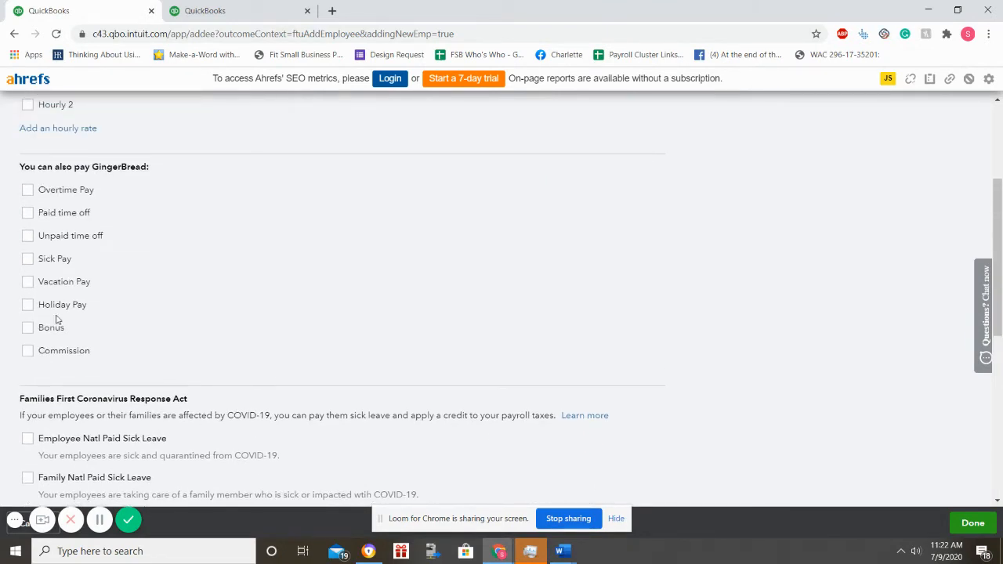
pyautogui.click(28, 192)
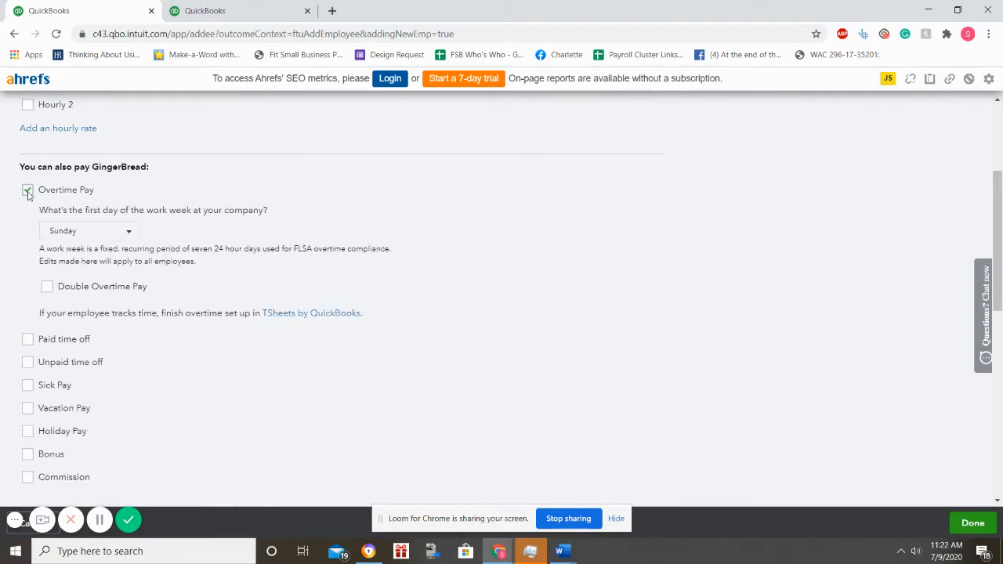
pyautogui.click(28, 191)
pyautogui.click(27, 191)
pyautogui.click(27, 190)
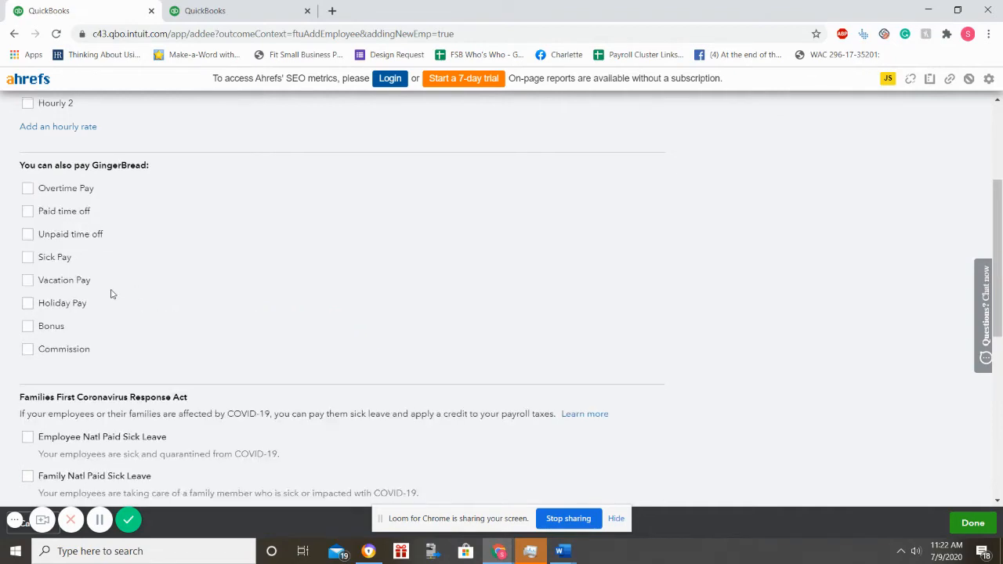
pyautogui.scroll(-3, 112, 294)
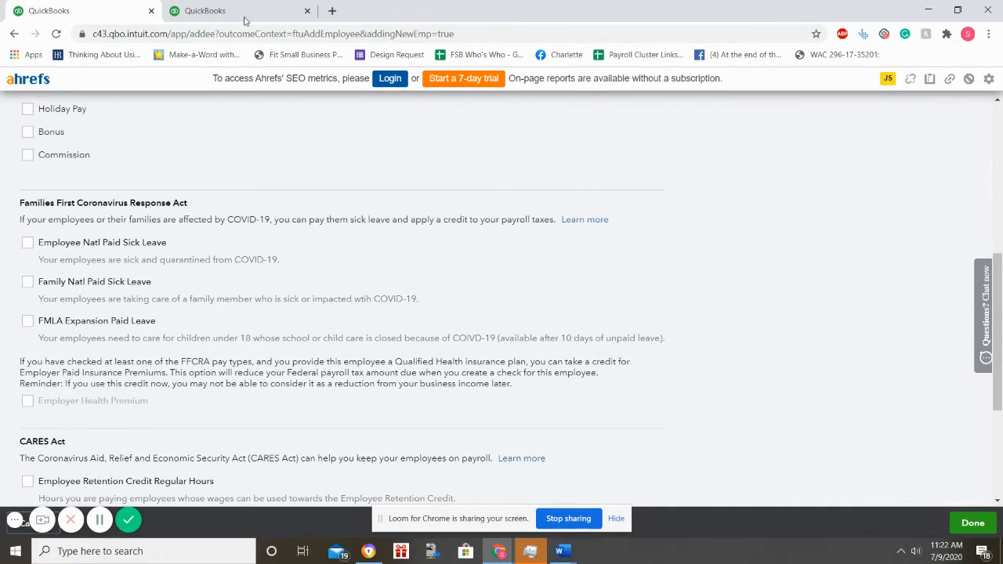
# Step: Add Employee Natl Paid Sick Leave and Employee Retention Credit Regular Hours pay types, then save
pyautogui.click(28, 245)
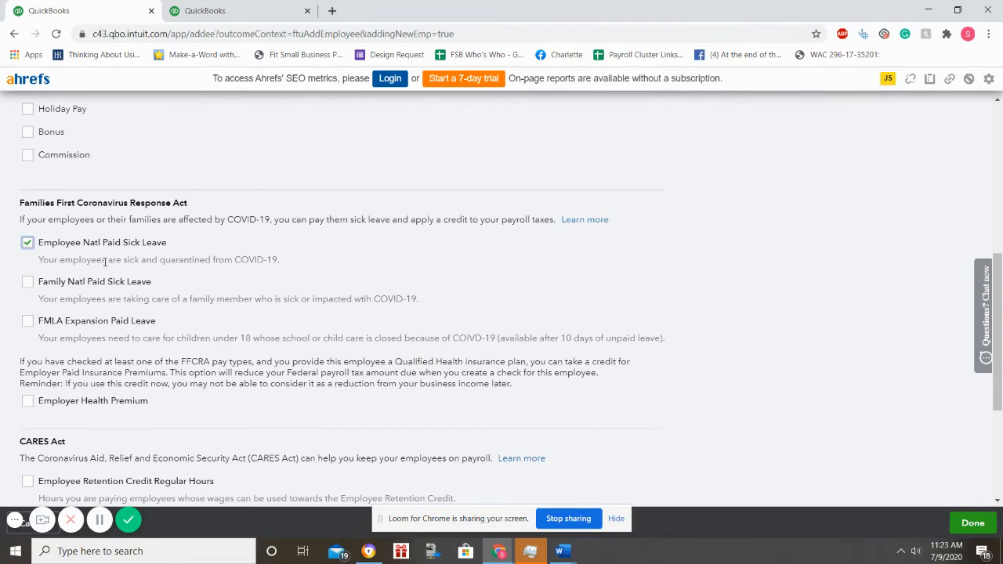
pyautogui.scroll(-2, 104, 263)
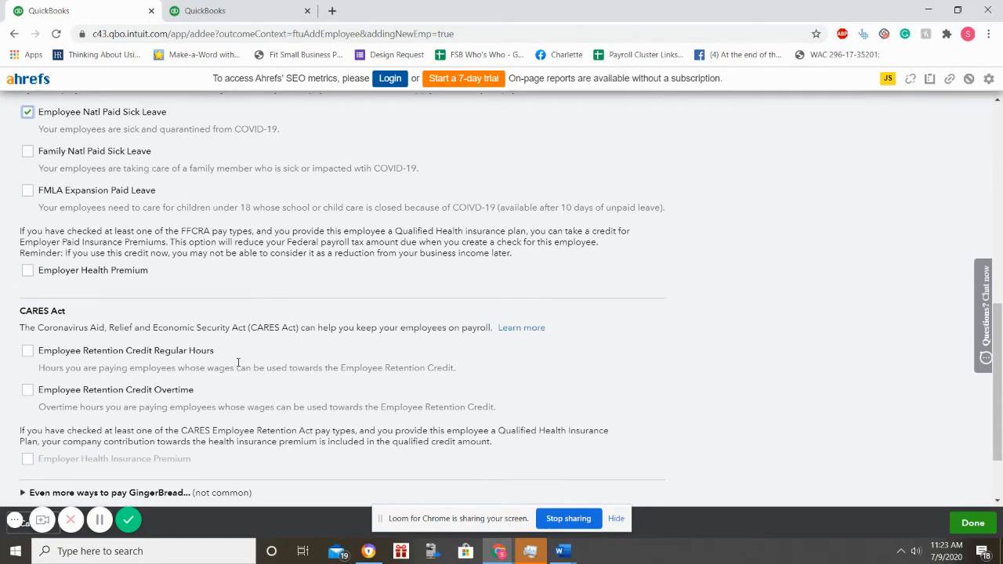
pyautogui.click(27, 352)
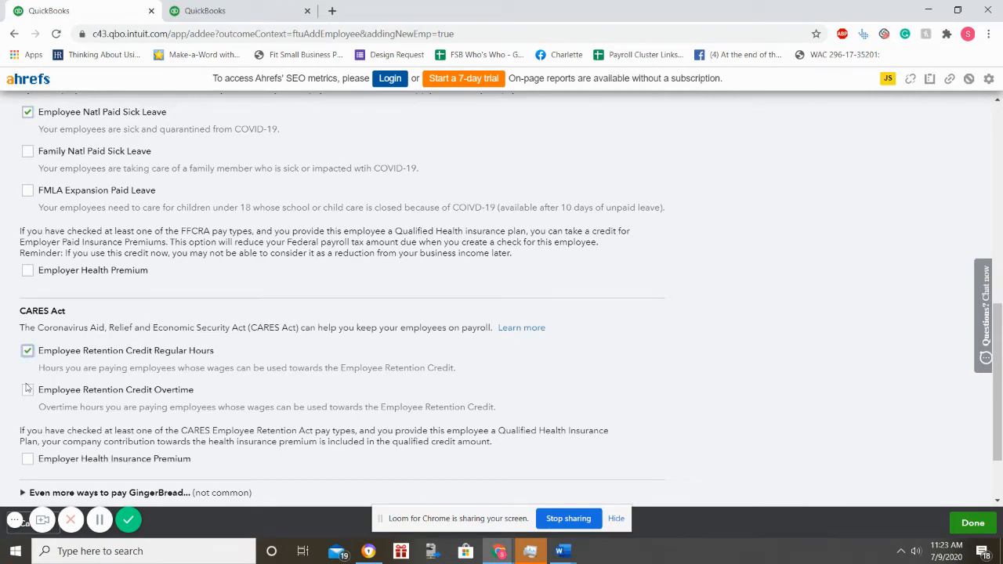
pyautogui.scroll(8, 16, 435)
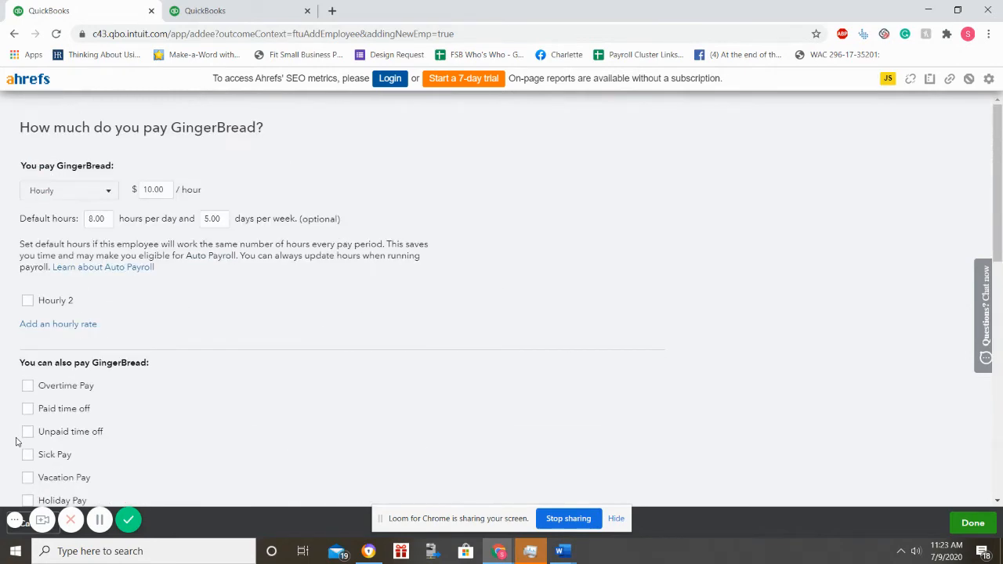
pyautogui.click(972, 523)
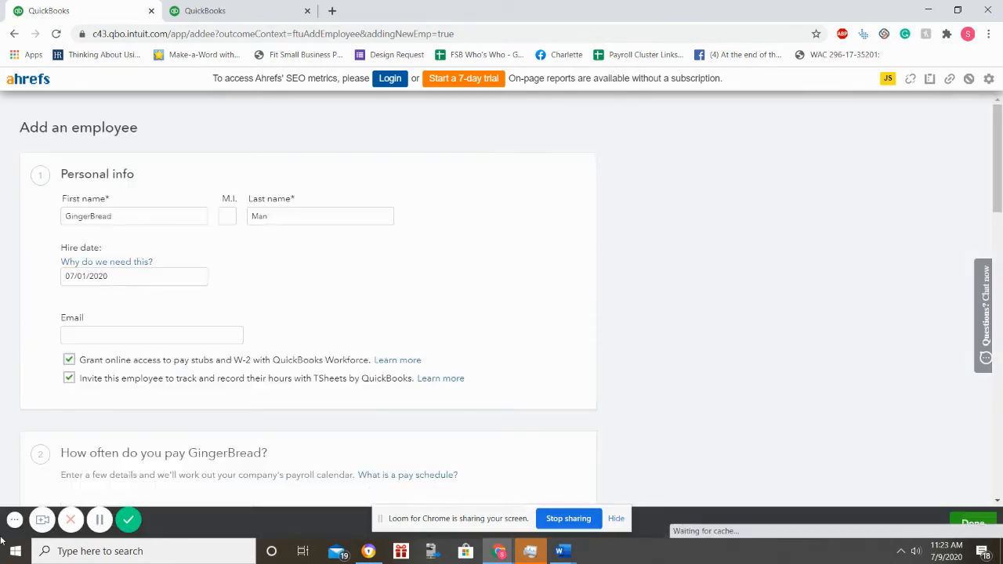
# Step: Start adding a deduction or contribution for GingerBread from the Add an employee page
pyautogui.scroll(-6, 245, 428)
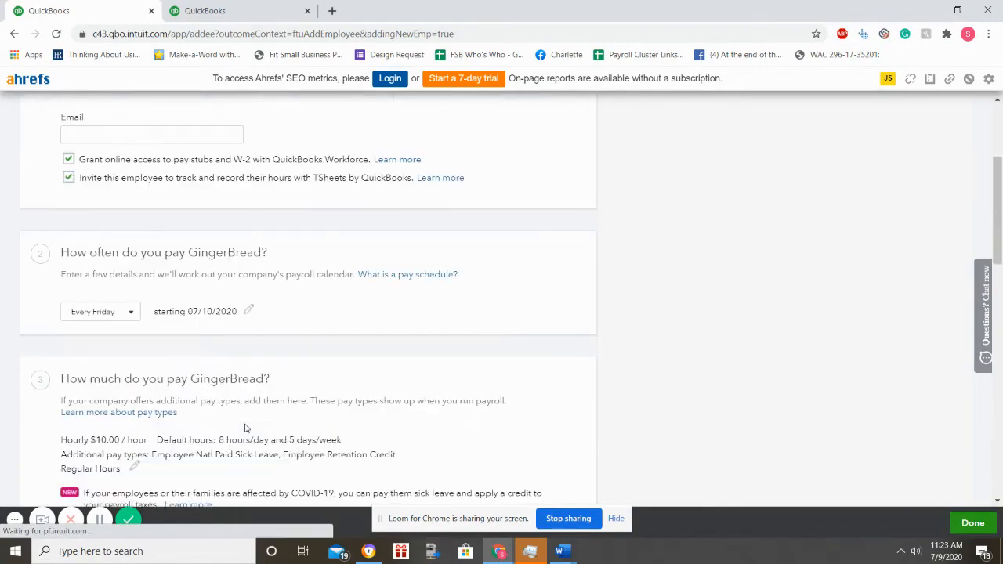
pyautogui.scroll(-1, 245, 427)
pyautogui.scroll(-1, 245, 427)
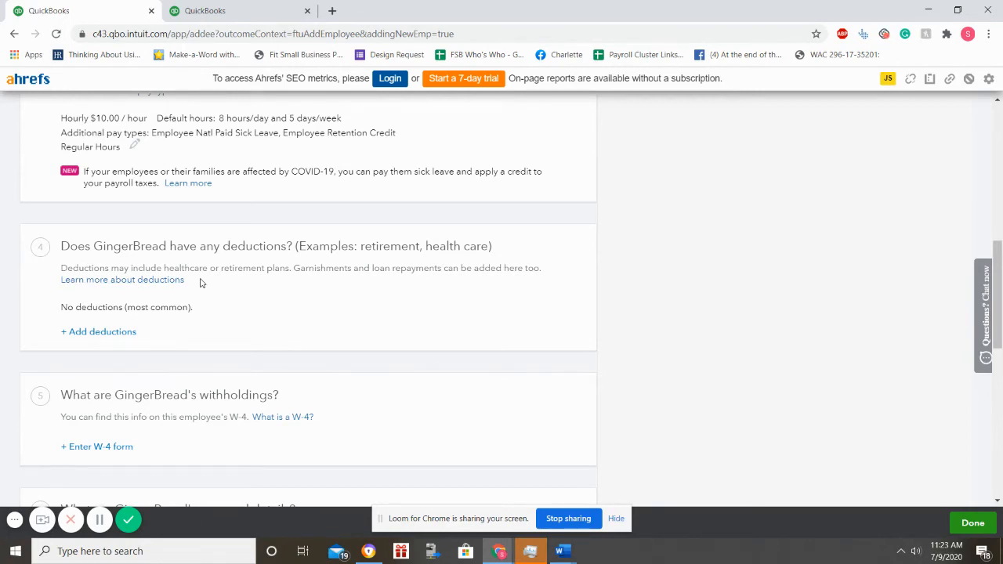
pyautogui.click(100, 338)
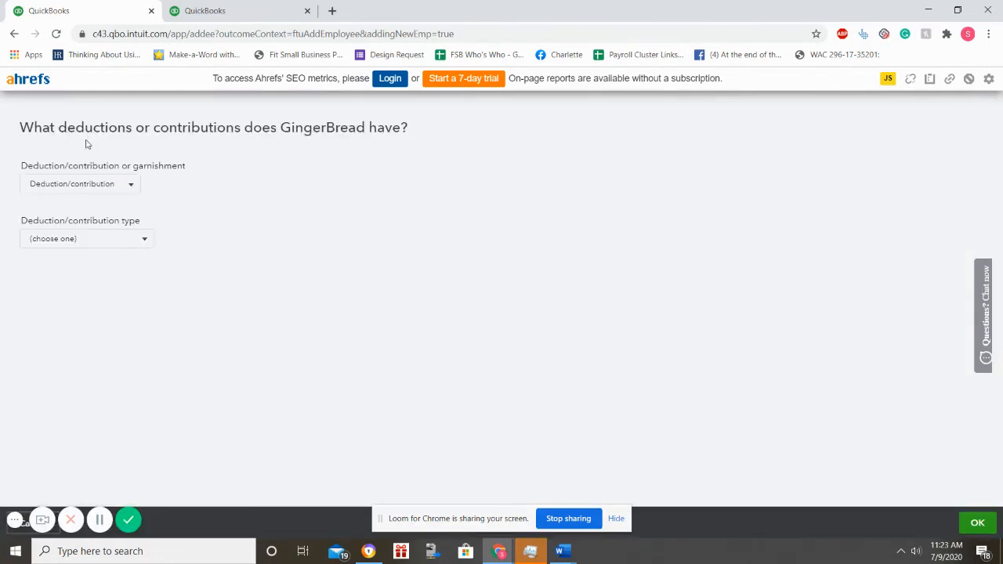
pyautogui.click(75, 181)
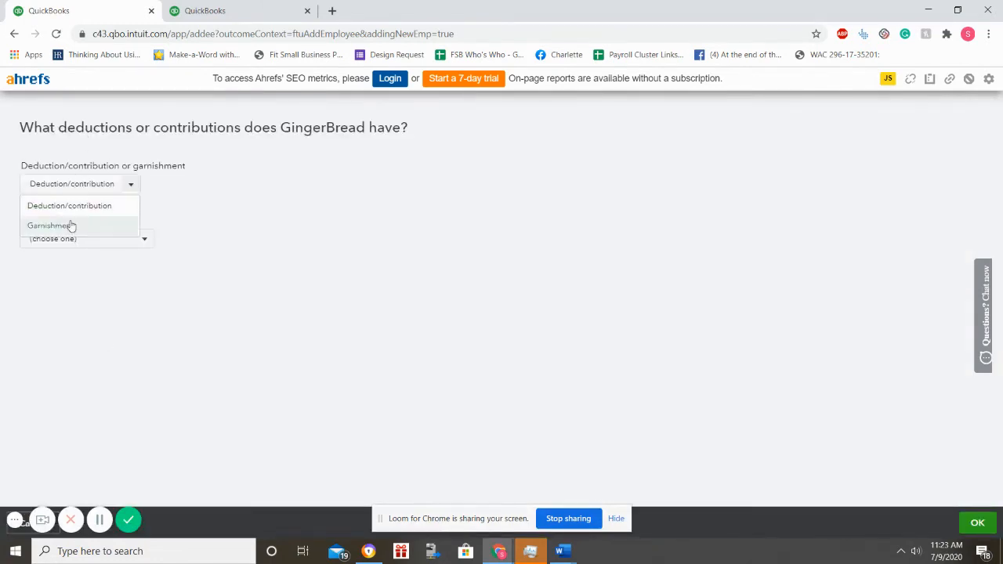
pyautogui.click(69, 227)
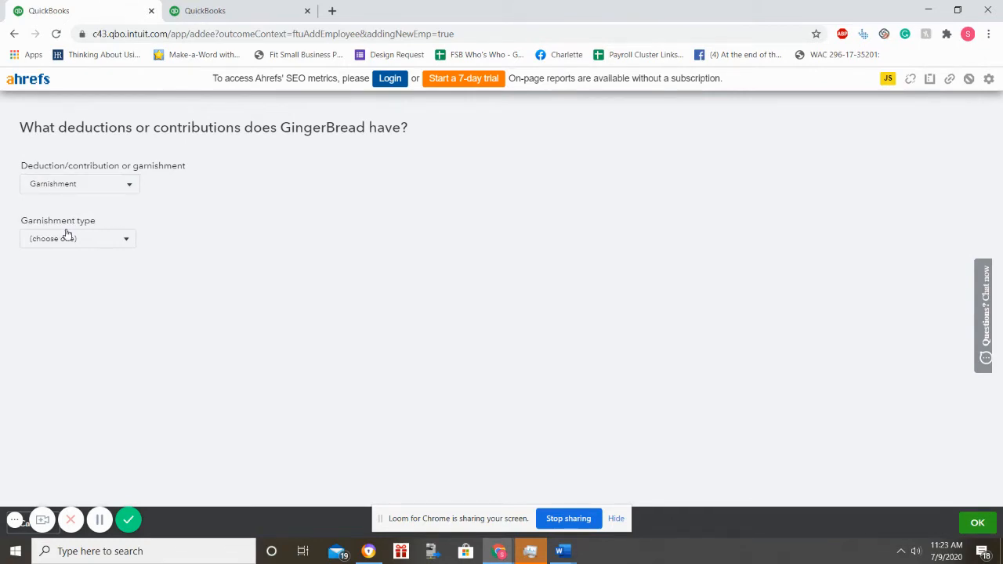
pyautogui.click(68, 235)
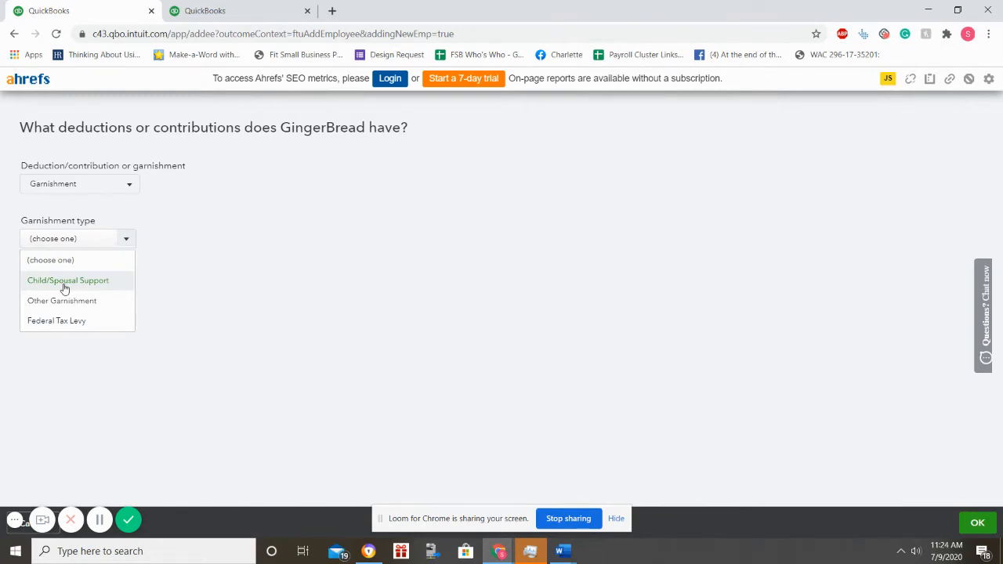
pyautogui.moveTo(65, 285); pyautogui.dragTo(70, 130)
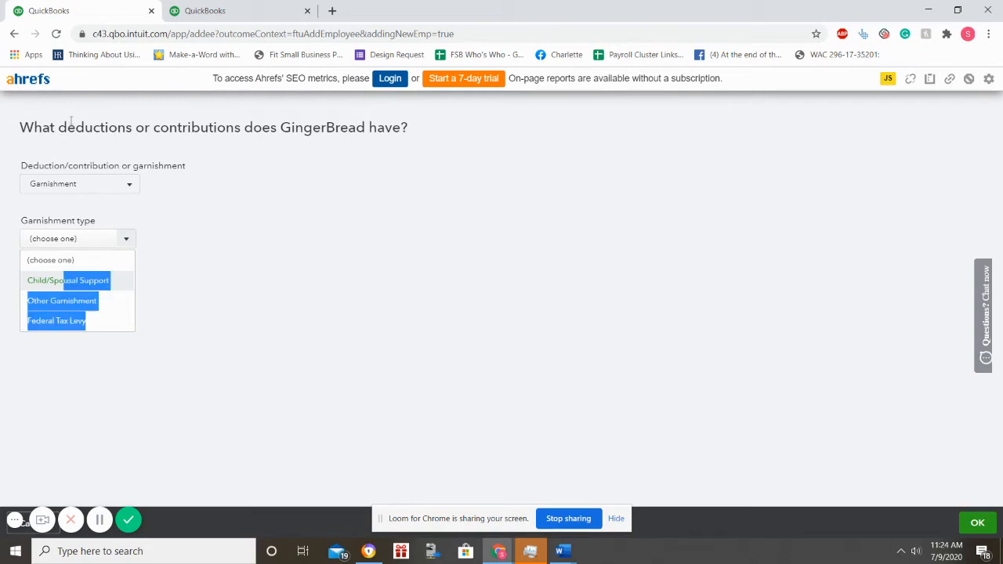
pyautogui.click(71, 174)
pyautogui.click(70, 191)
pyautogui.click(70, 205)
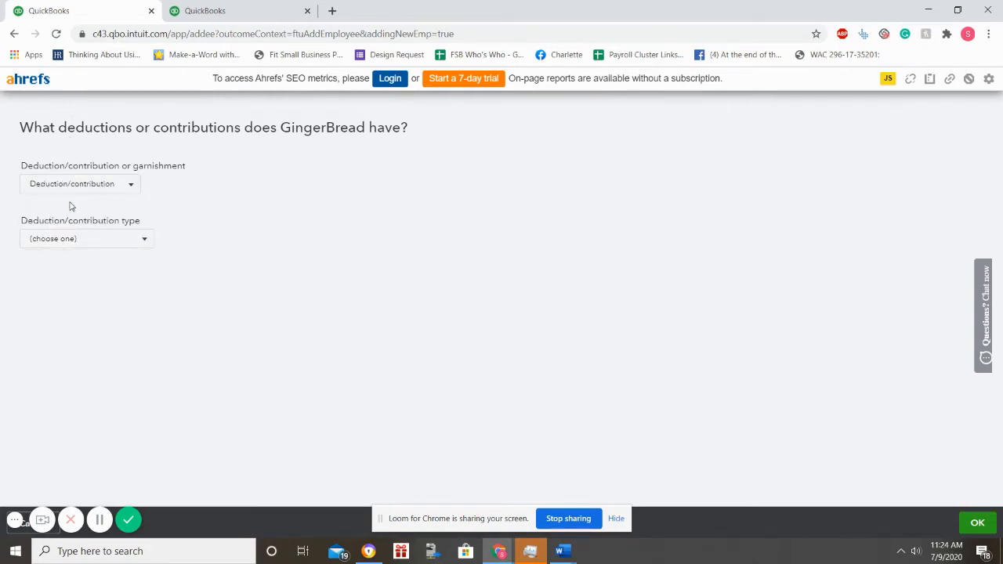
pyautogui.click(65, 239)
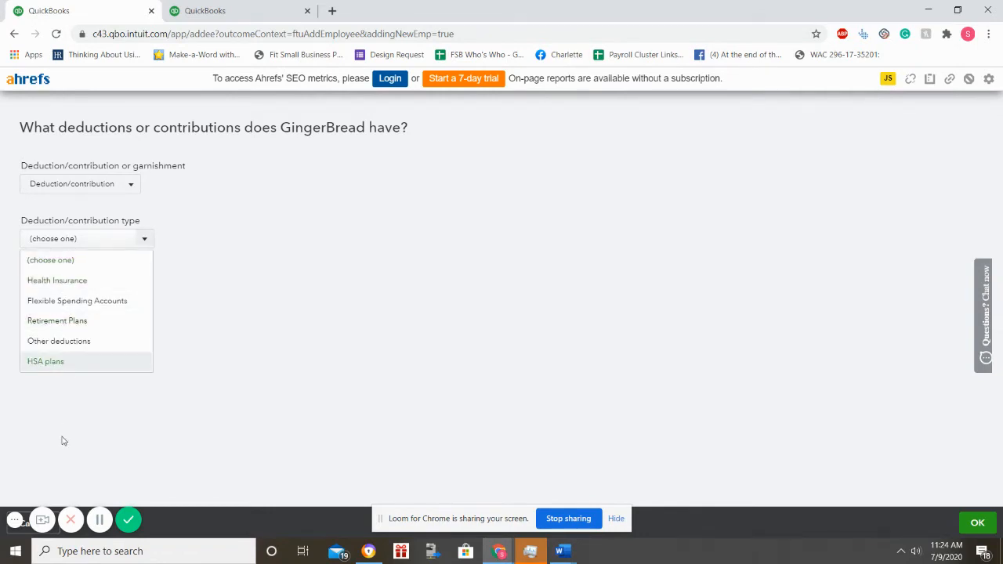
pyautogui.click(358, 295)
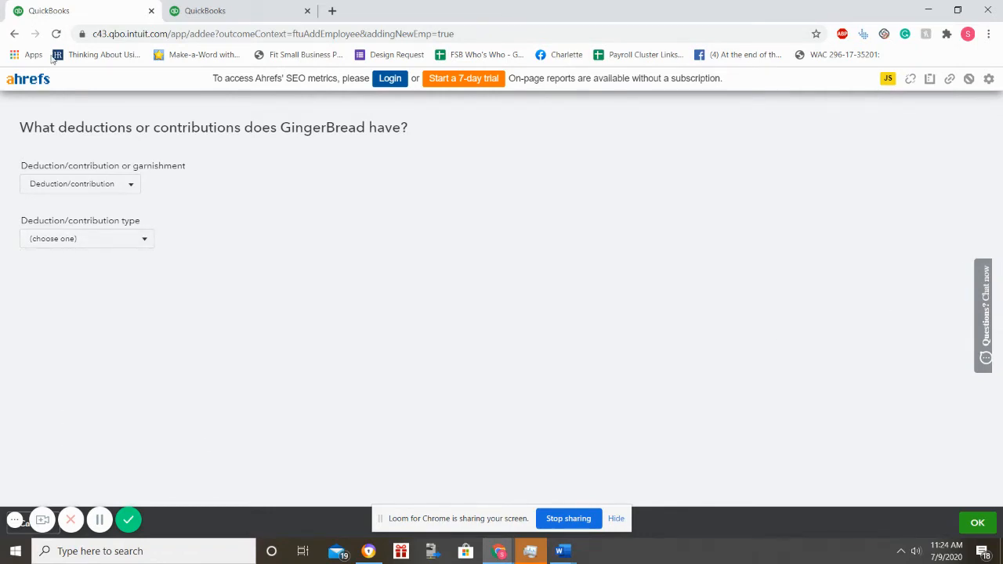
pyautogui.click(111, 188)
pyautogui.click(104, 203)
# Step: Close the deductions form so GingerBread's setup lists 'No deductions (most common)'
pyautogui.click(975, 522)
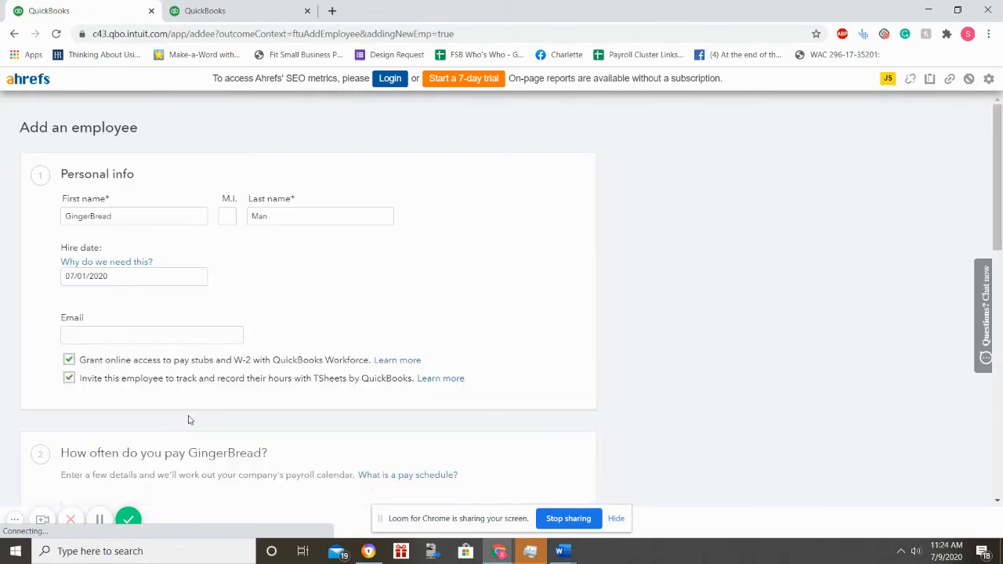
pyautogui.scroll(-5, 213, 404)
pyautogui.scroll(-5, 212, 399)
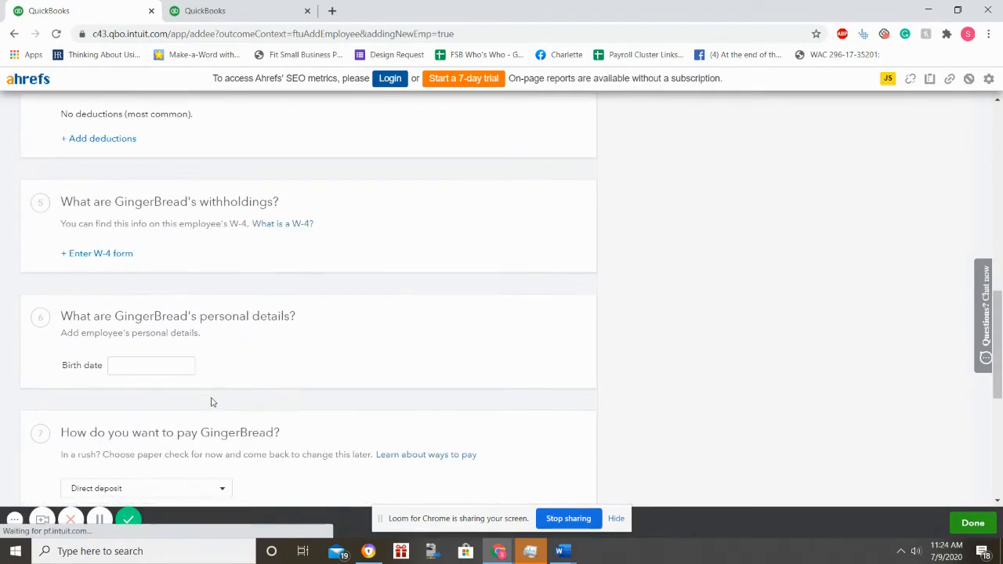
pyautogui.scroll(2, 211, 402)
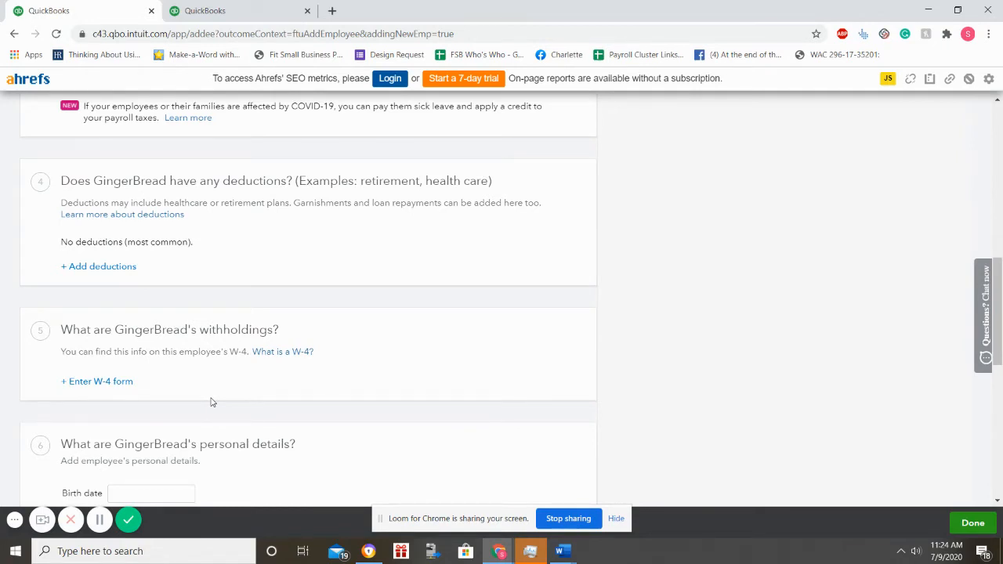
# Step: Open GingerBread's W-4 withholdings form and open the blank W-4 link in a new tab
pyautogui.click(97, 382)
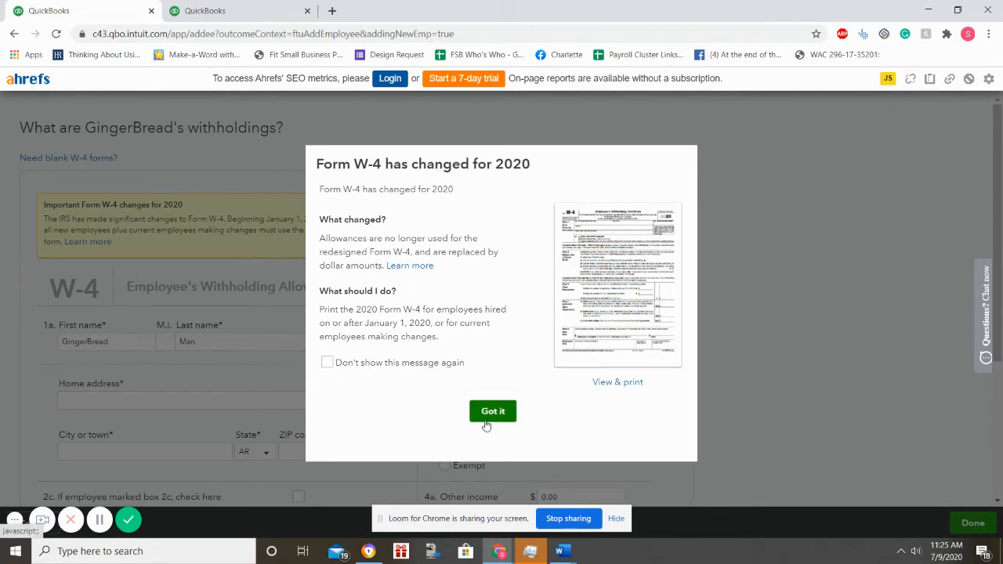
pyautogui.rightClick(620, 382)
pyautogui.click(639, 388)
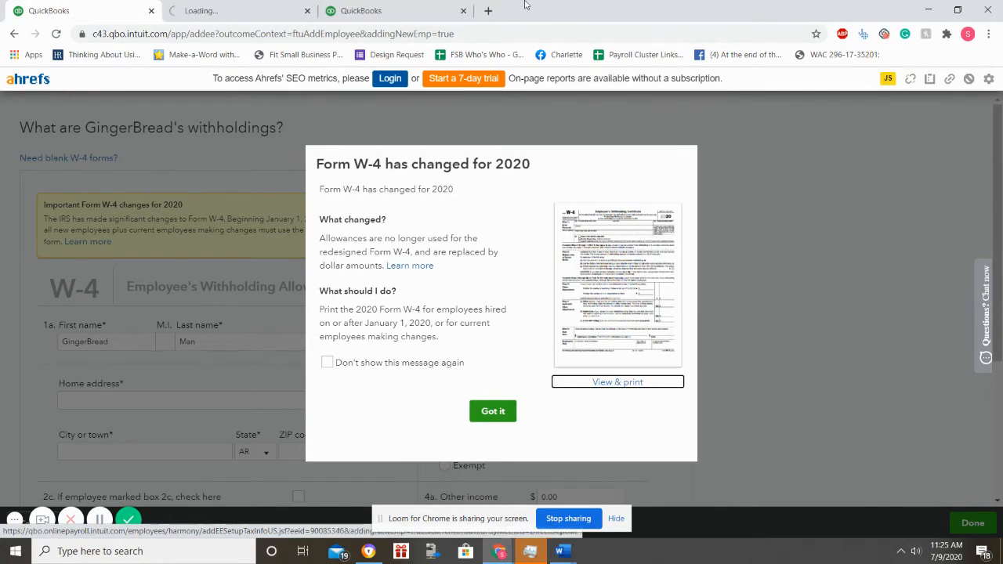
pyautogui.click(243, 6)
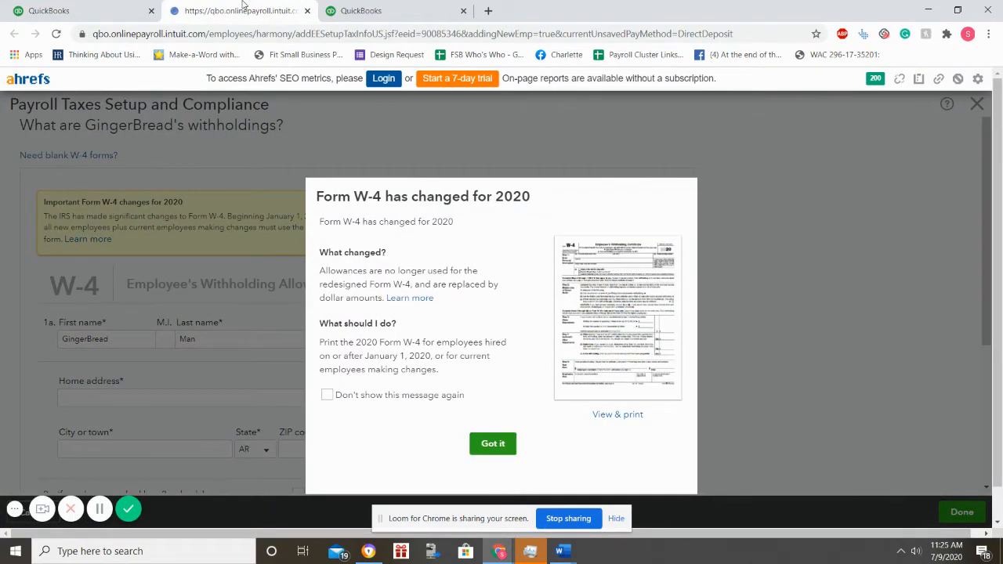
pyautogui.click(72, 10)
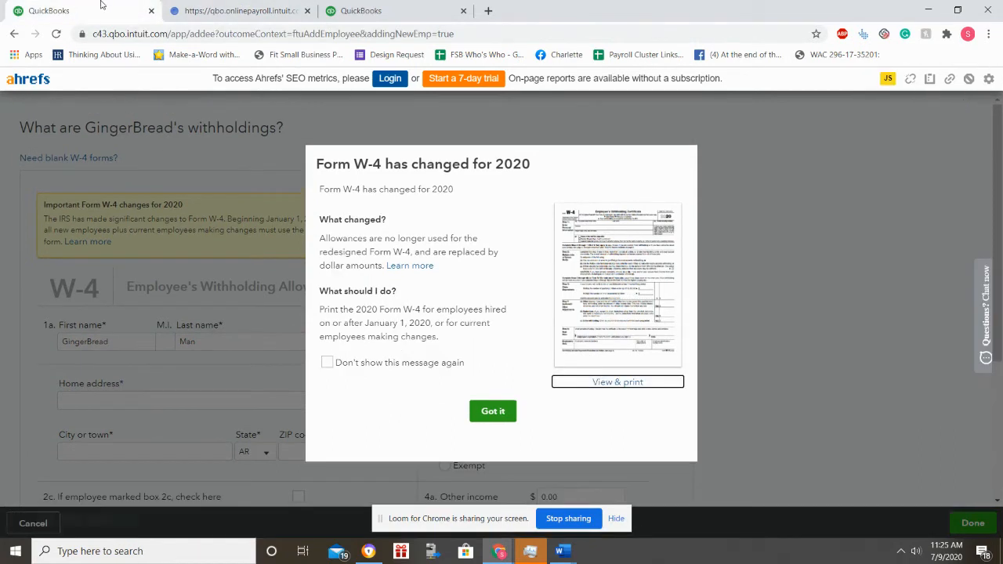
pyautogui.click(210, 6)
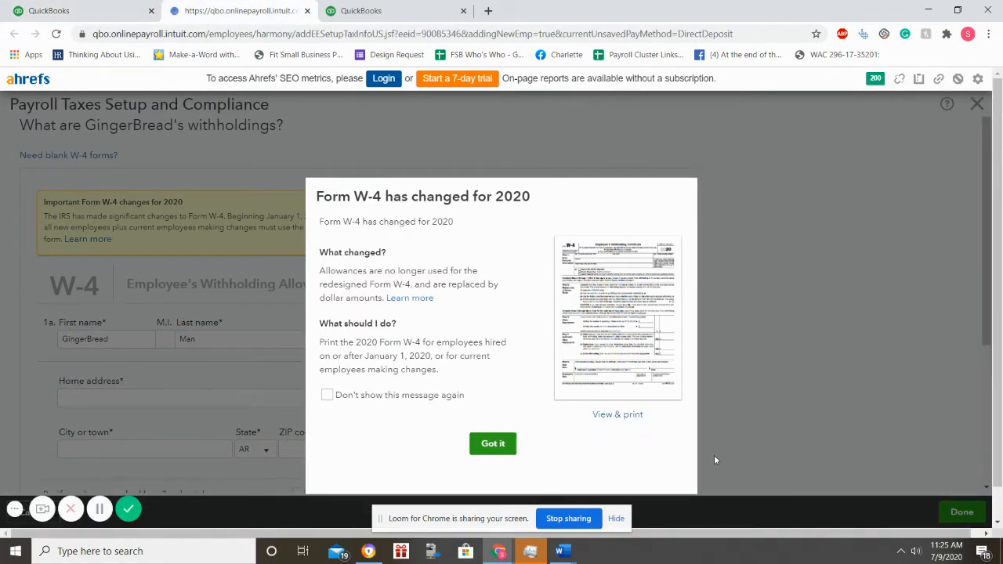
# Step: Preview the blank 2020 W-4, close it, and dismiss the W-4 change notice
pyautogui.click(606, 416)
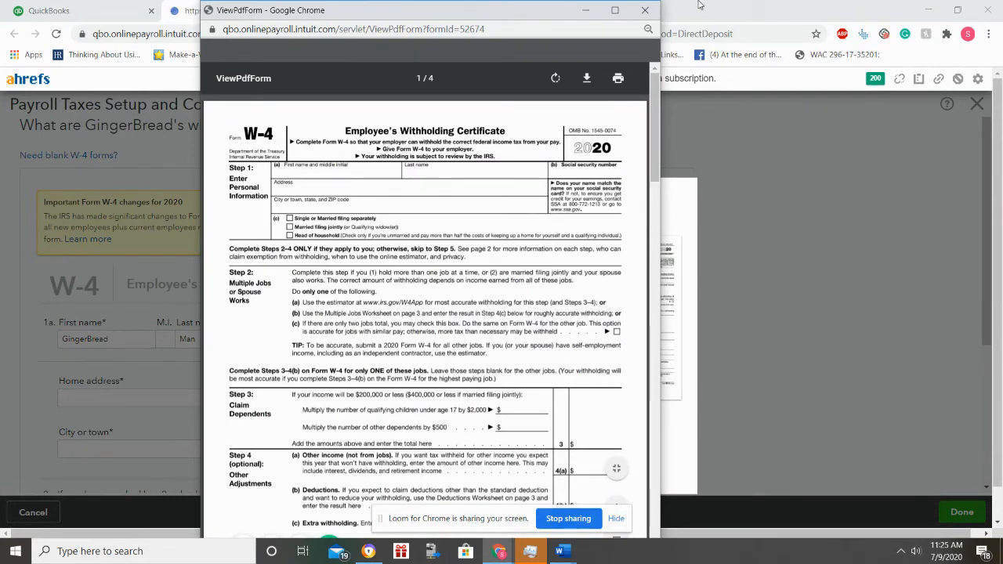
pyautogui.click(645, 9)
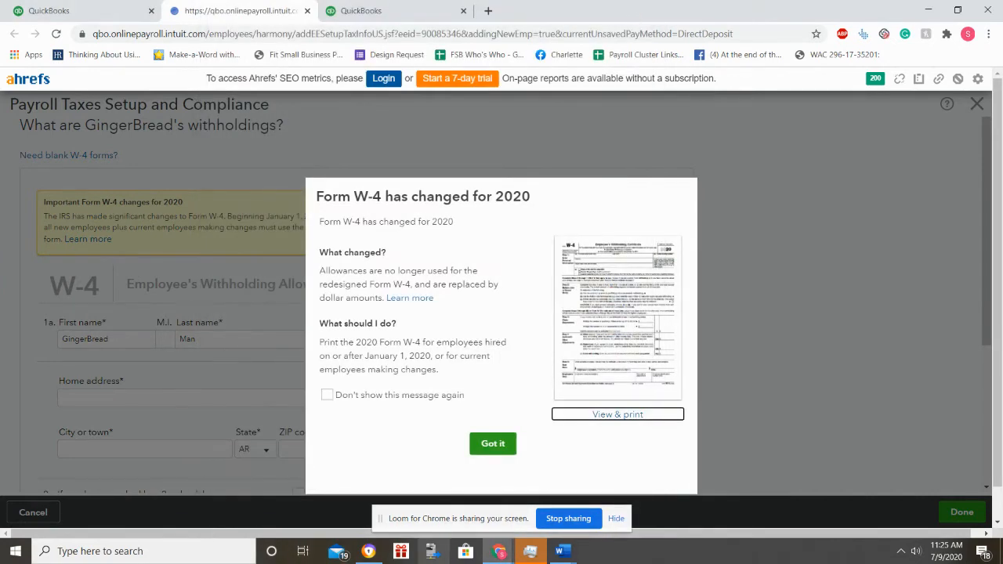
pyautogui.click(492, 443)
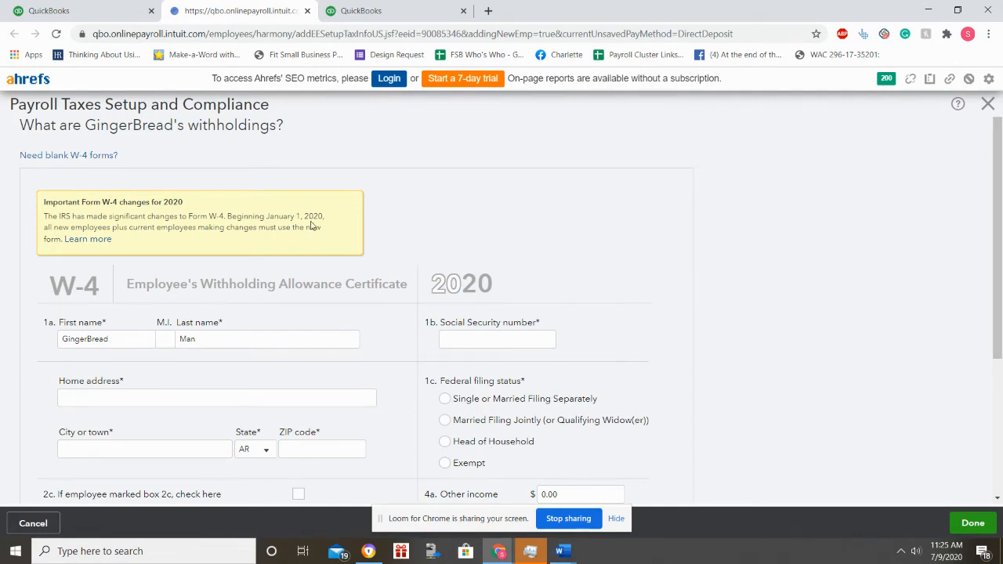
# Step: Check the prefilled name and enter the employee's Social Security number
pyautogui.click(140, 332)
pyautogui.click(195, 336)
pyautogui.scroll(-2, 267, 337)
pyautogui.click(511, 202)
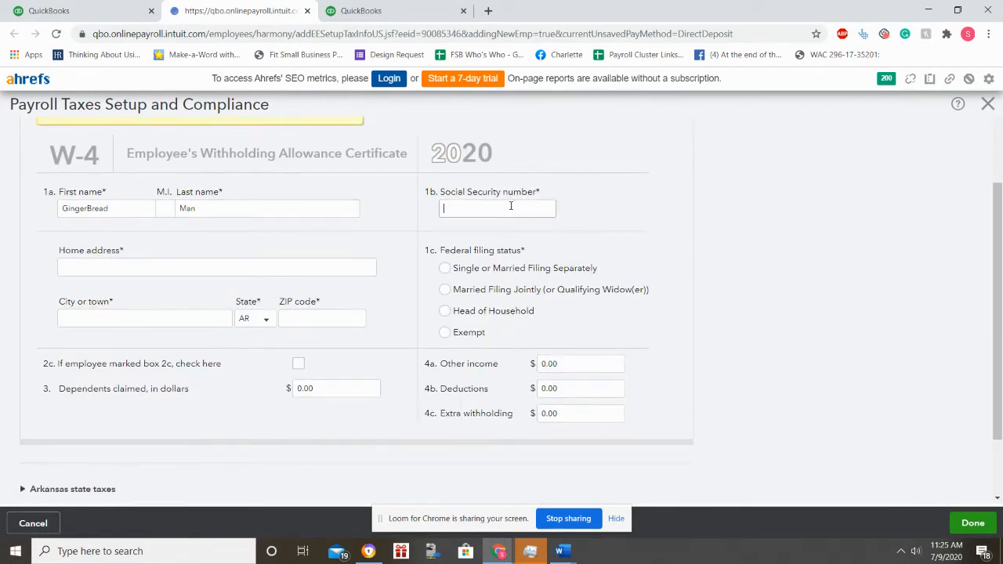
pyautogui.write('123-12-3123')
# Step: Enter the employee's home street address, city, state NY and ZIP code
pyautogui.click(108, 262)
pyautogui.write('555')
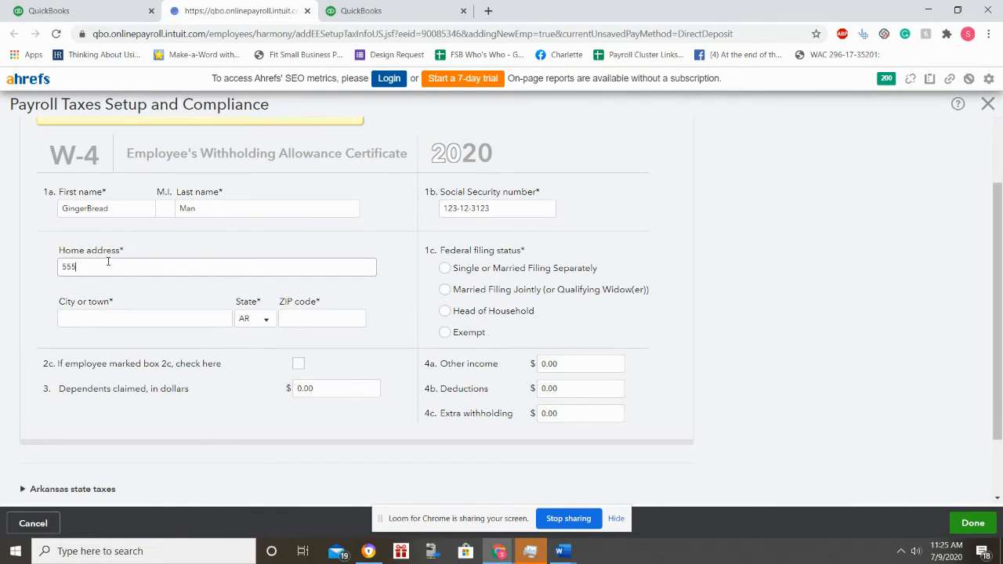
pyautogui.write(' Polm Toe Road')
pyautogui.press('Tab')
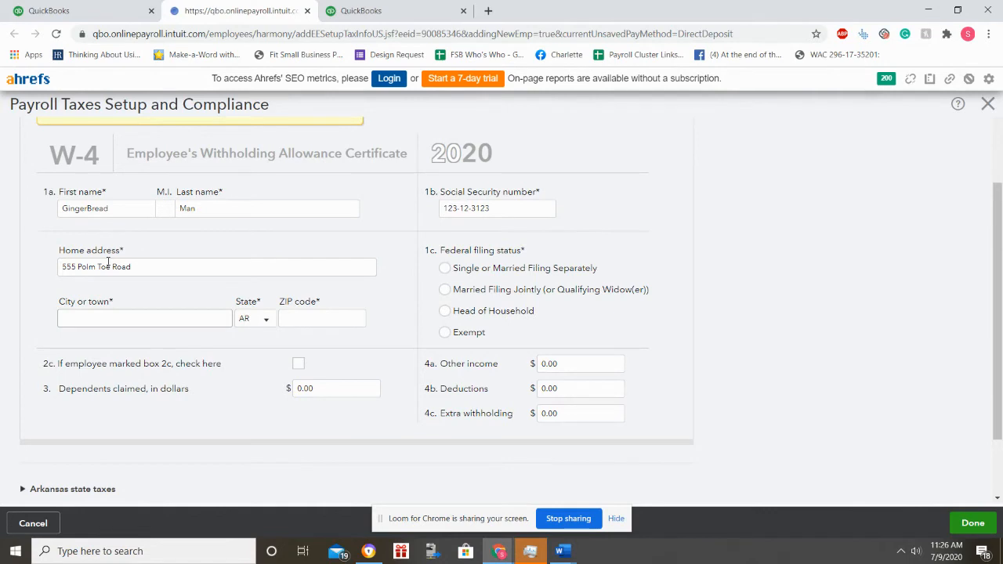
pyautogui.write('New York City')
pyautogui.press('Tab')
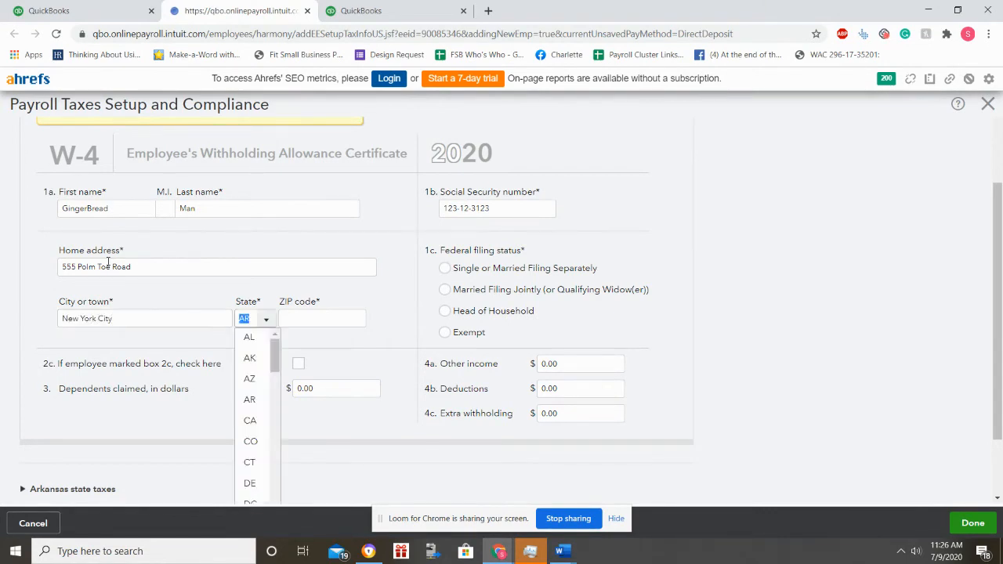
pyautogui.write('NY')
pyautogui.press('Tab')
pyautogui.write('30020')
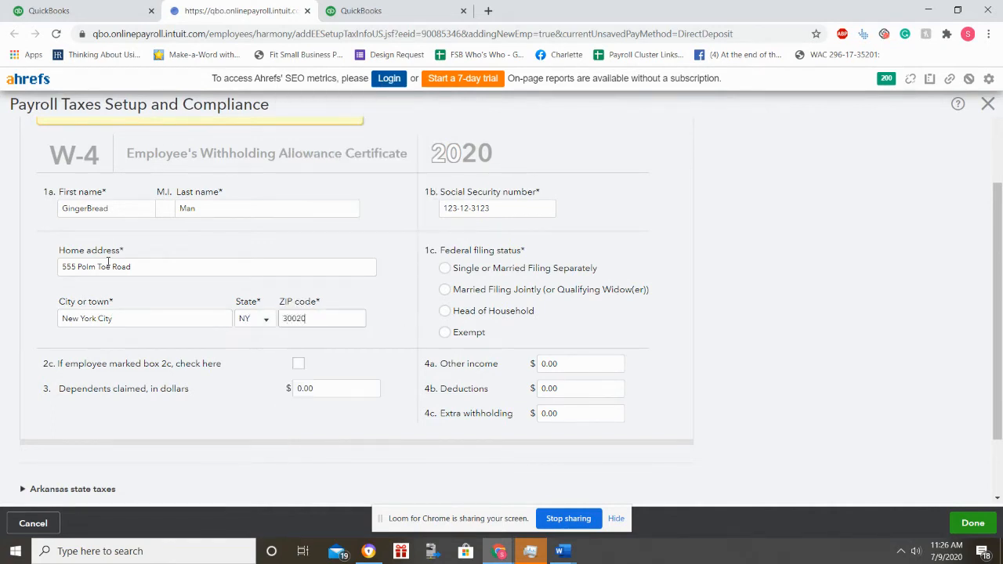
pyautogui.press('Tab')
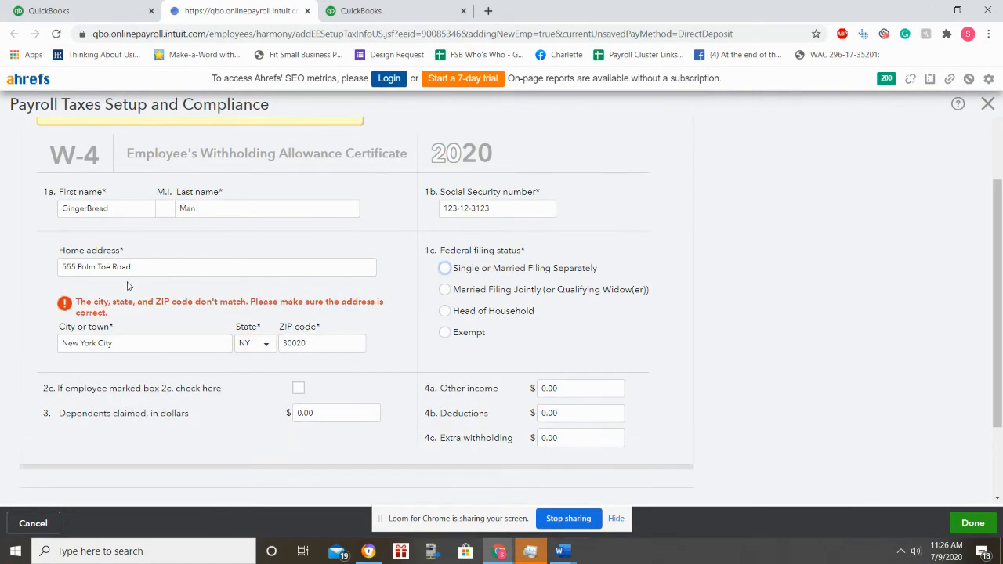
# Step: Correct the city, change the state to AR and fix the ZIP code
pyautogui.hotkey('shift', 'Tab')
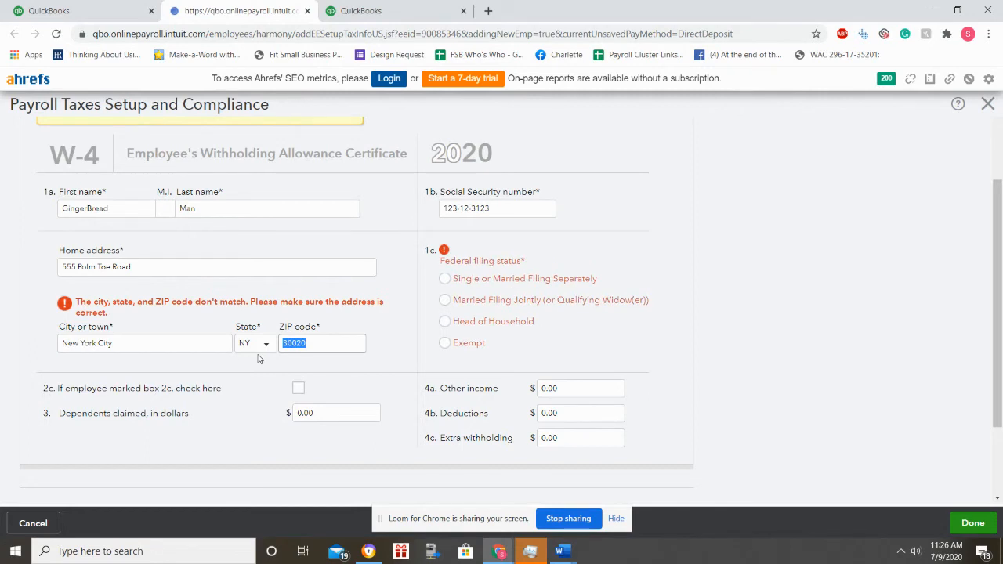
pyautogui.hotkey('shift', 'Tab')
pyautogui.hotkey('shift', 'Tab')
pyautogui.write('Arkadelphia')
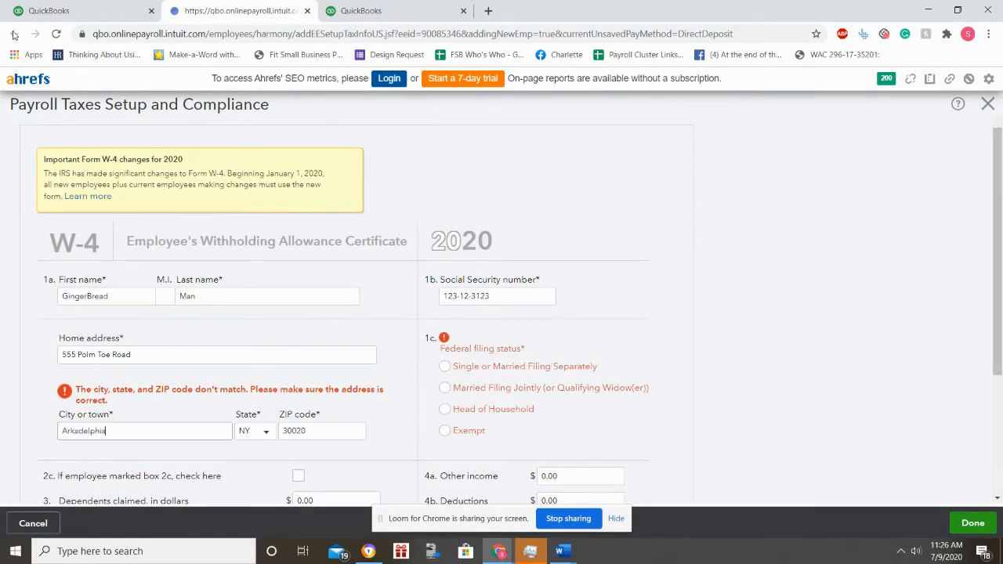
pyautogui.press('Tab')
pyautogui.write('ar')
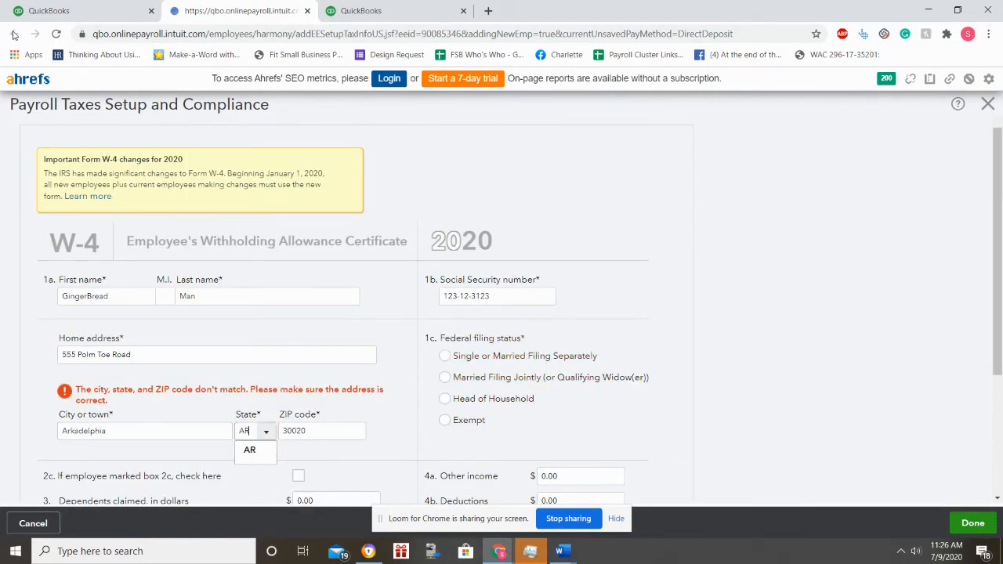
pyautogui.press('Tab')
pyautogui.write('712')
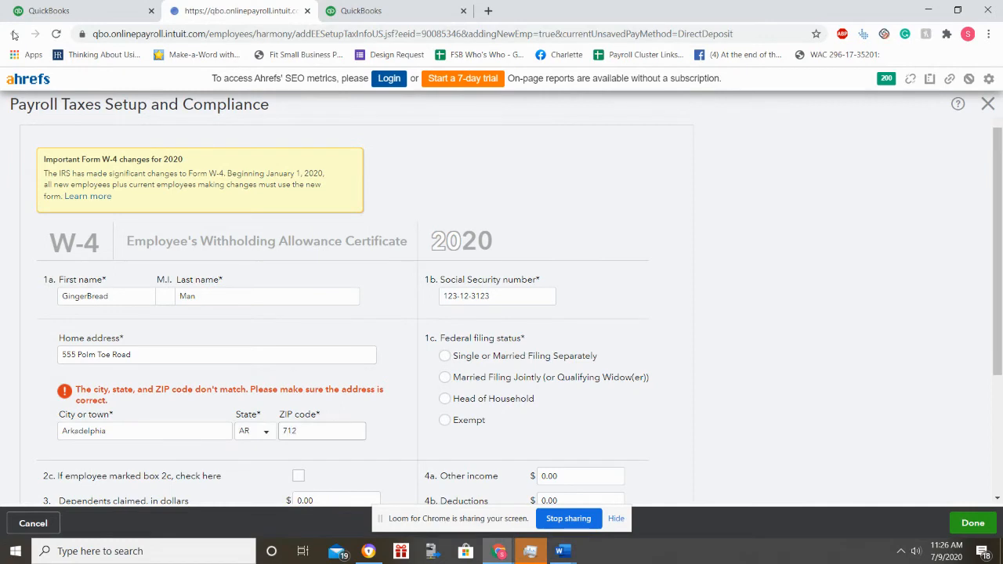
pyautogui.write('923')
pyautogui.press('Tab')
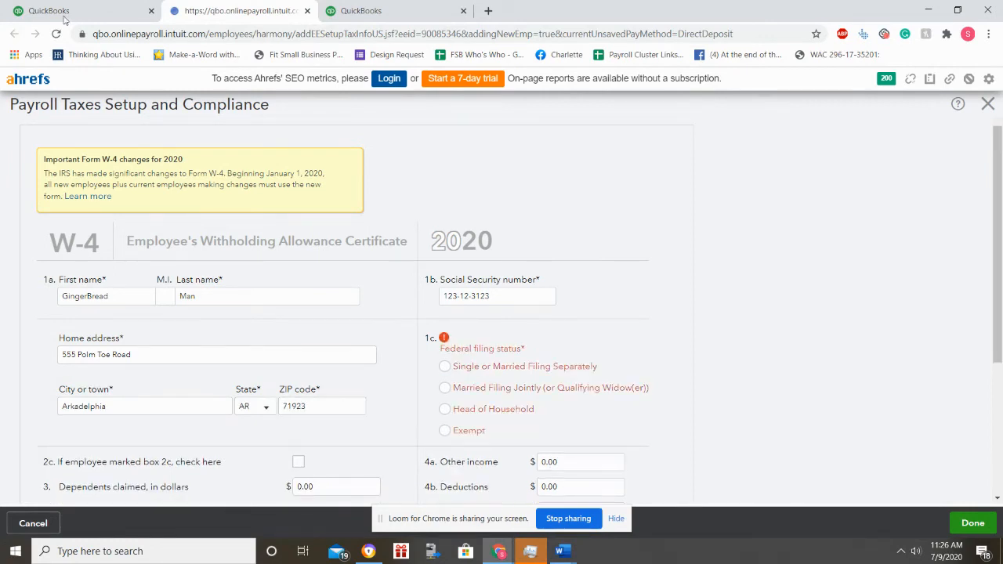
# Step: Set federal status to Single or Married Filing Separately, keep Arkansas Single, expand Tax exemptions
pyautogui.click(444, 366)
pyautogui.scroll(-2, 474, 386)
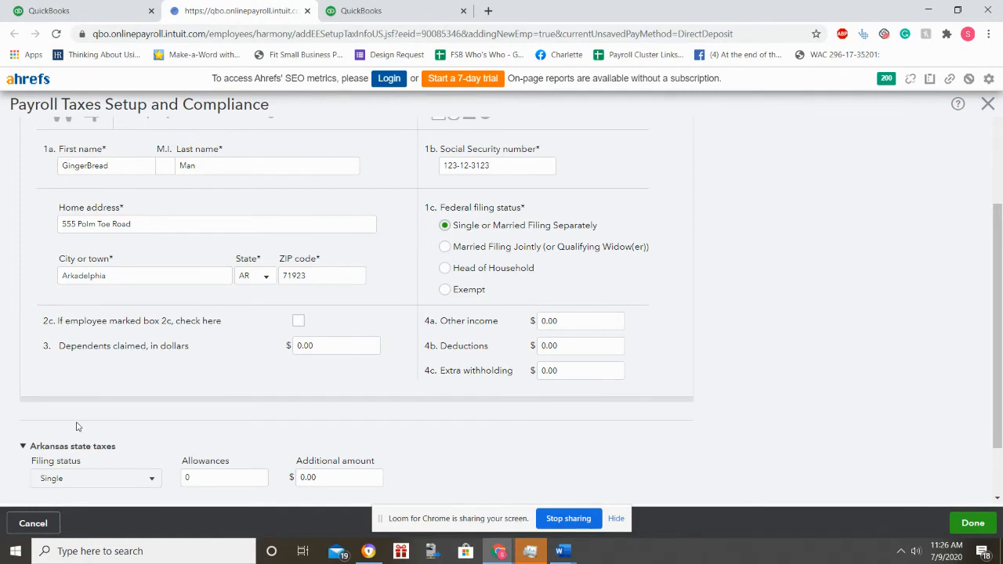
pyautogui.scroll(-1, 83, 425)
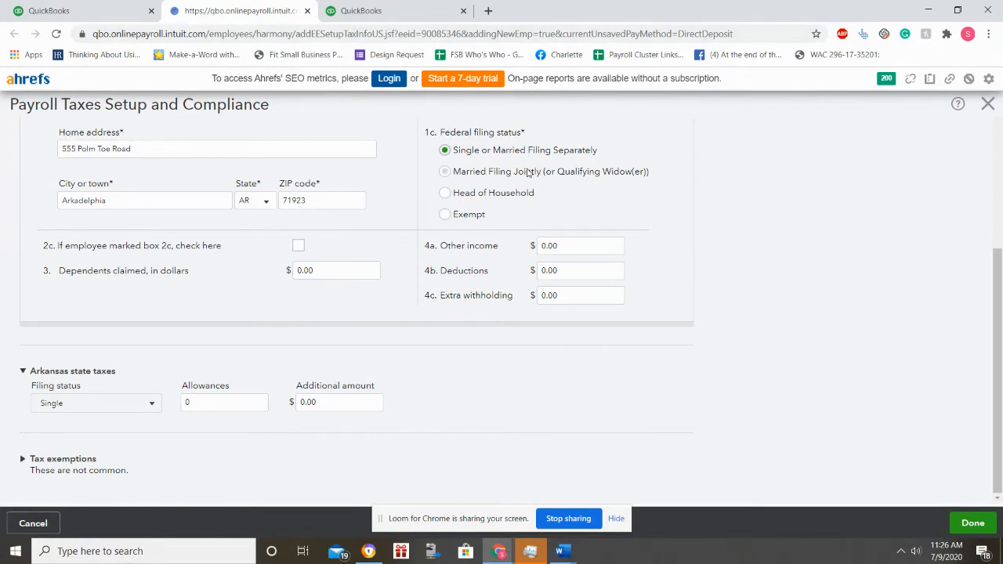
pyautogui.click(153, 407)
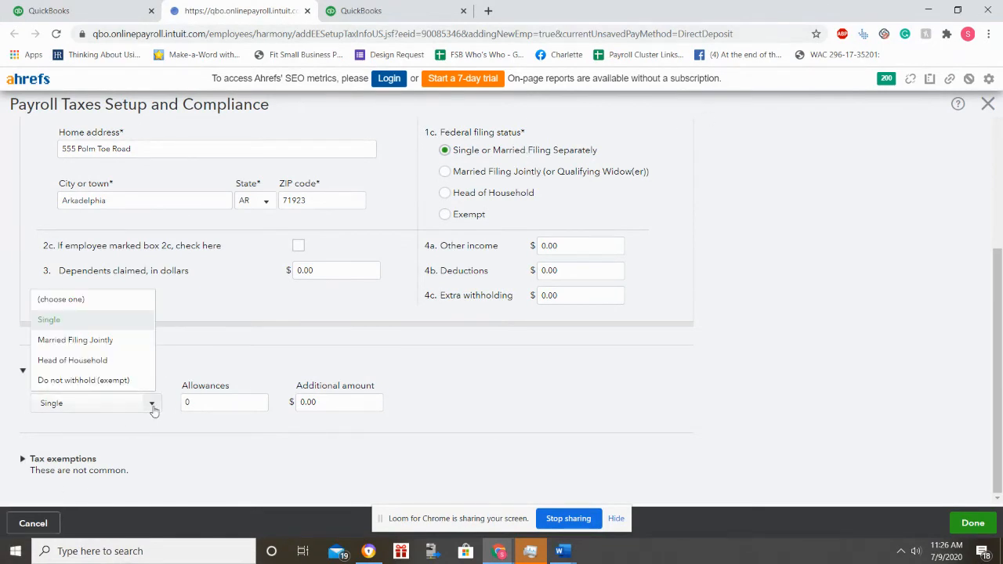
pyautogui.click(134, 322)
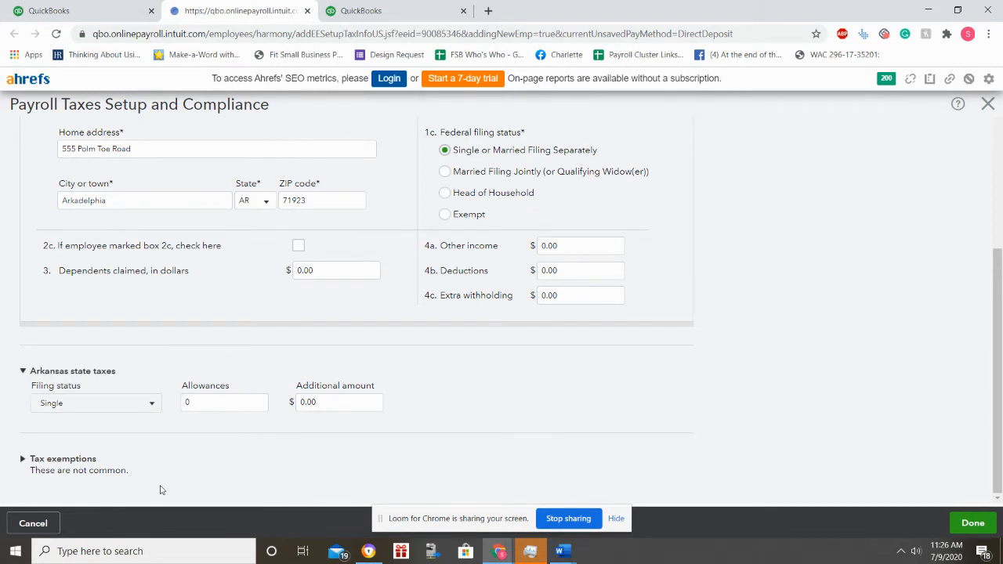
pyautogui.click(23, 459)
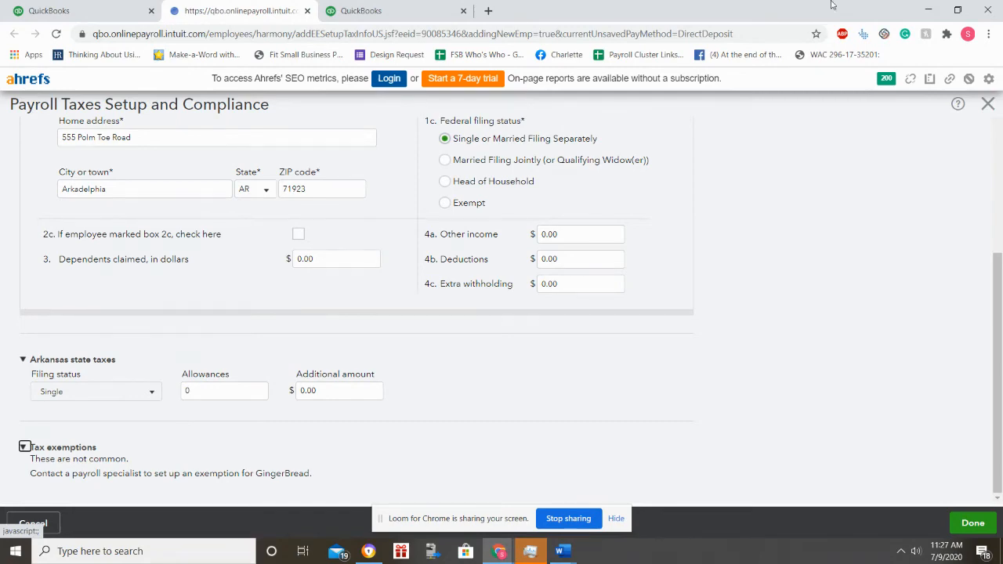
pyautogui.scroll(4, 893, 430)
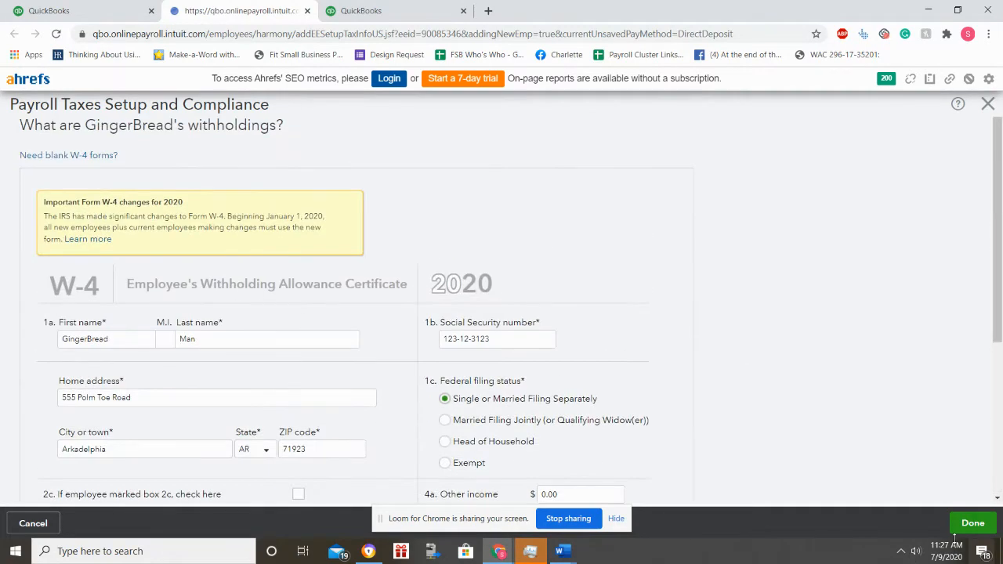
# Step: Save the W-4 withholdings and return to the employee's personal details
pyautogui.click(972, 523)
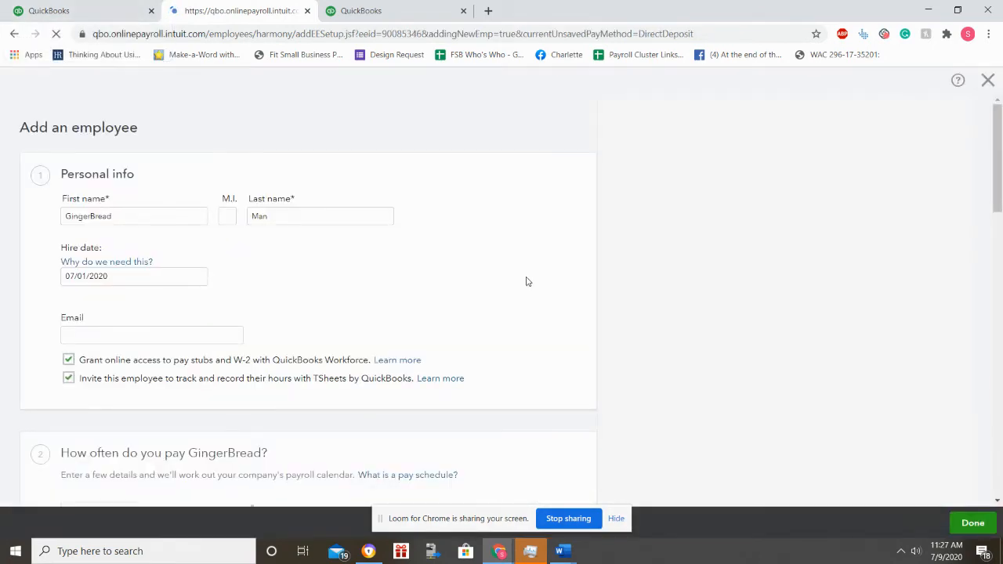
pyautogui.scroll(-10, 411, 313)
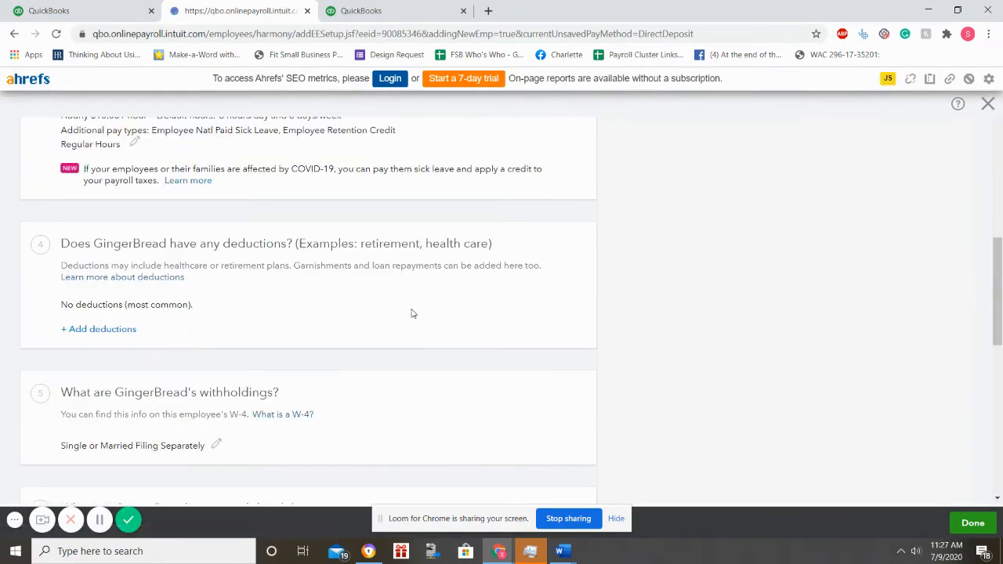
pyautogui.scroll(-3, 412, 314)
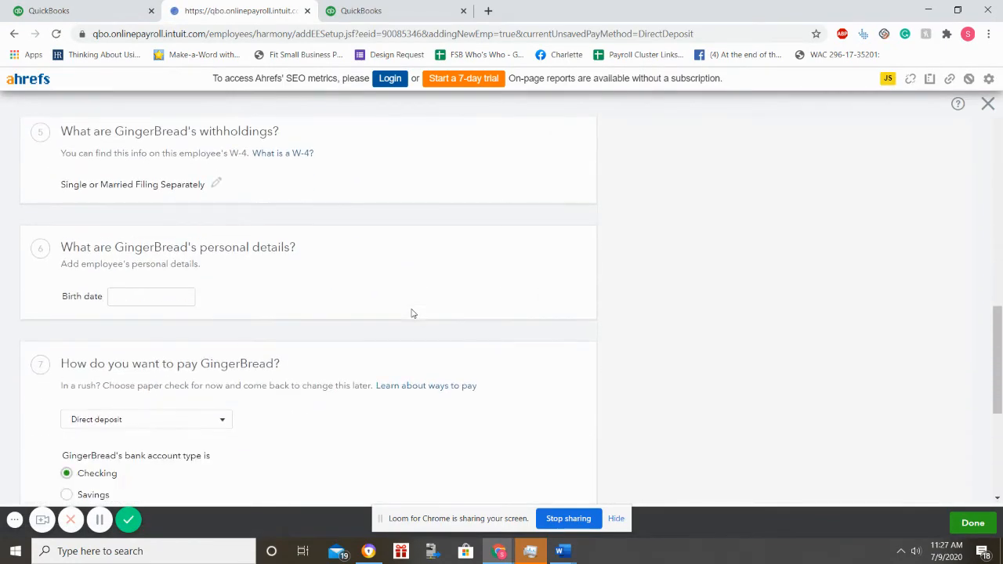
# Step: Enter the employee's birth date in mm/dd/yyyy format
pyautogui.click(136, 291)
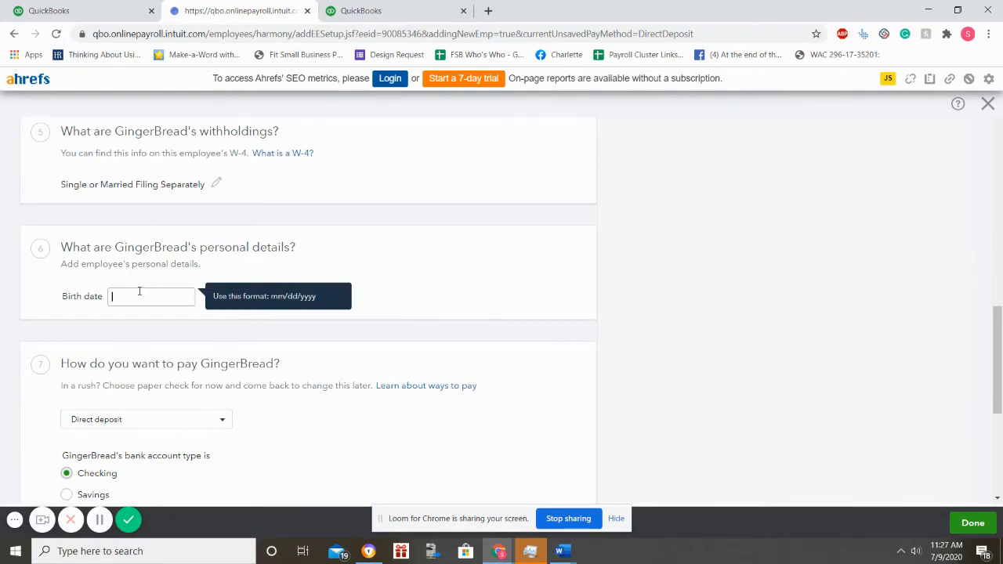
pyautogui.write('01/12-1958')
pyautogui.click(275, 438)
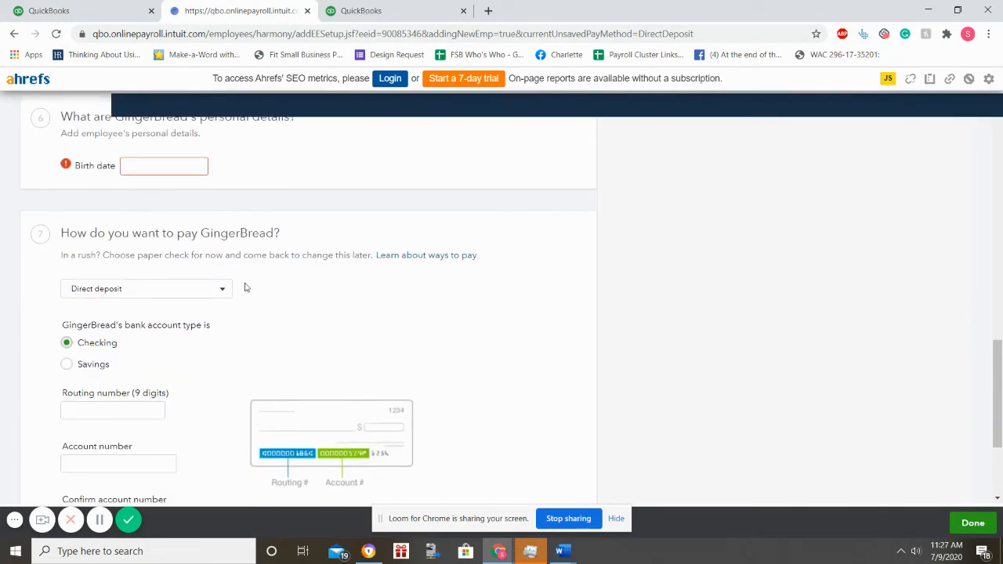
pyautogui.click(168, 163)
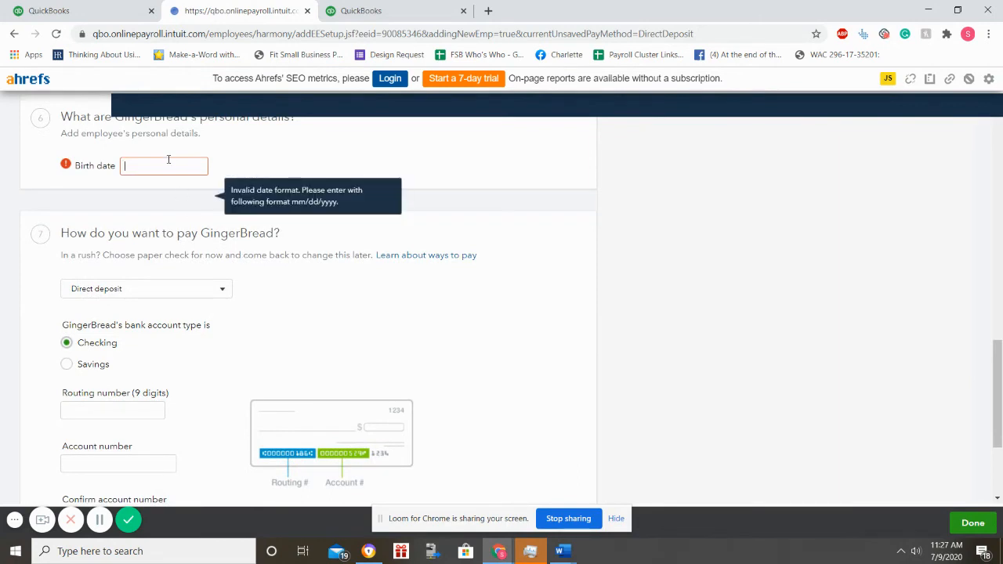
pyautogui.write('01/10')
pyautogui.write('2')
pyautogui.write('958')
pyautogui.click(147, 165)
# Step: Finish the birth date and set the pay method to Paper check instead of Direct deposit
pyautogui.write('/')
pyautogui.click(150, 296)
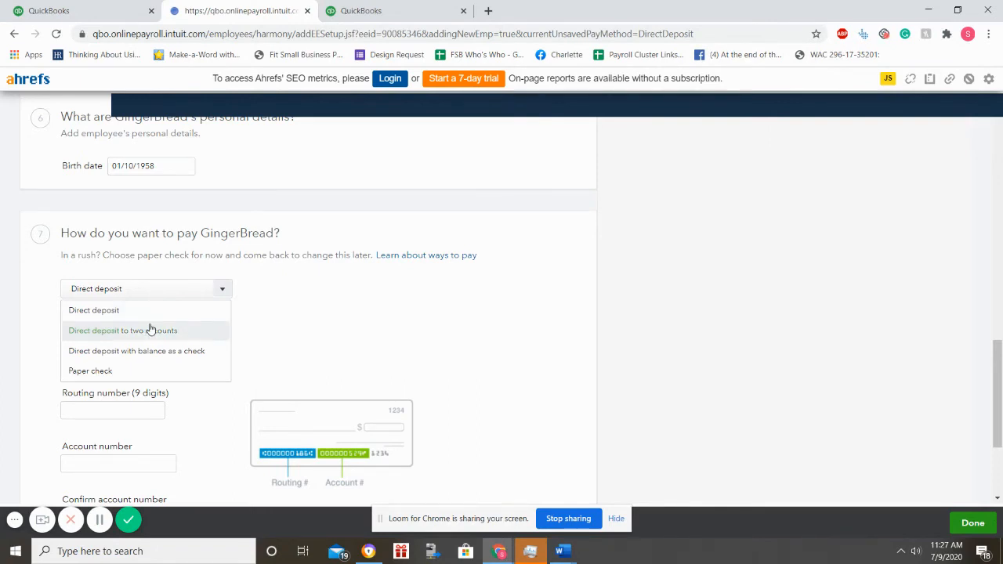
pyautogui.click(136, 371)
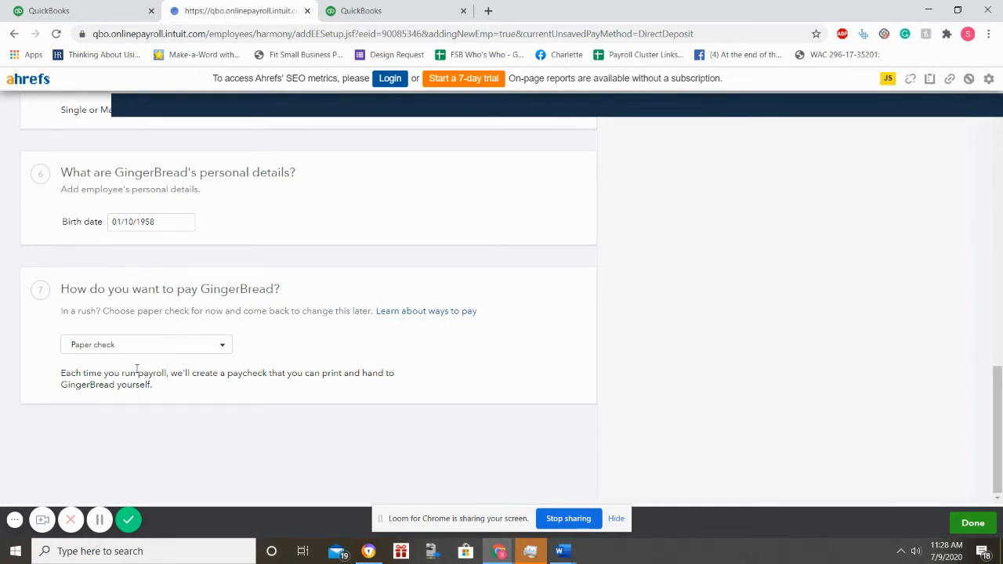
pyautogui.click(143, 350)
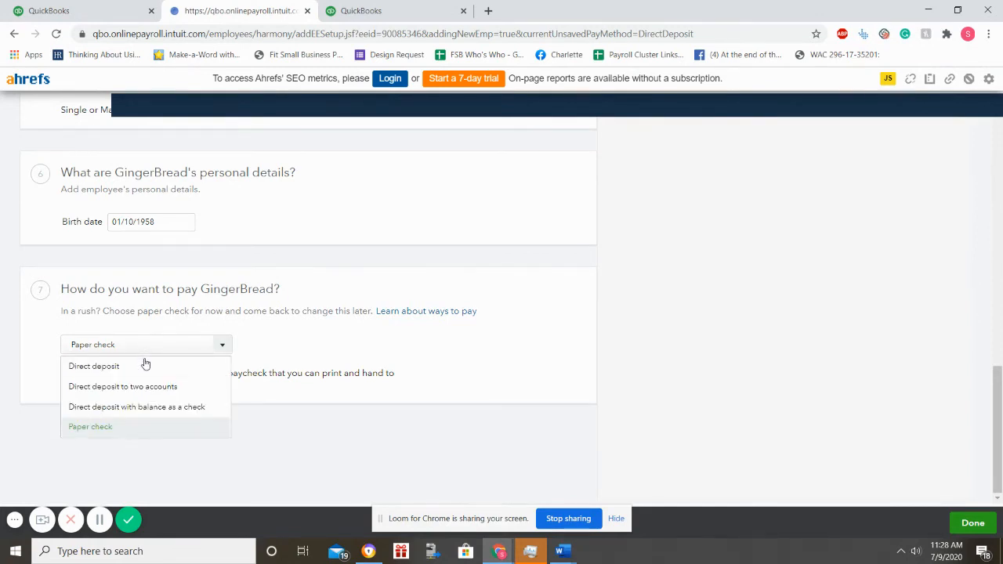
pyautogui.click(144, 363)
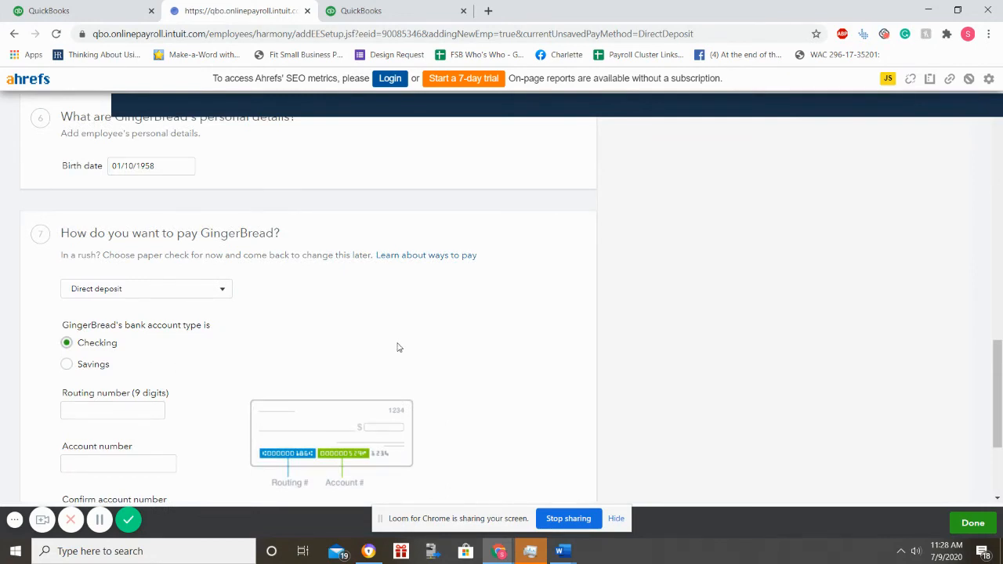
pyautogui.scroll(-3, 398, 347)
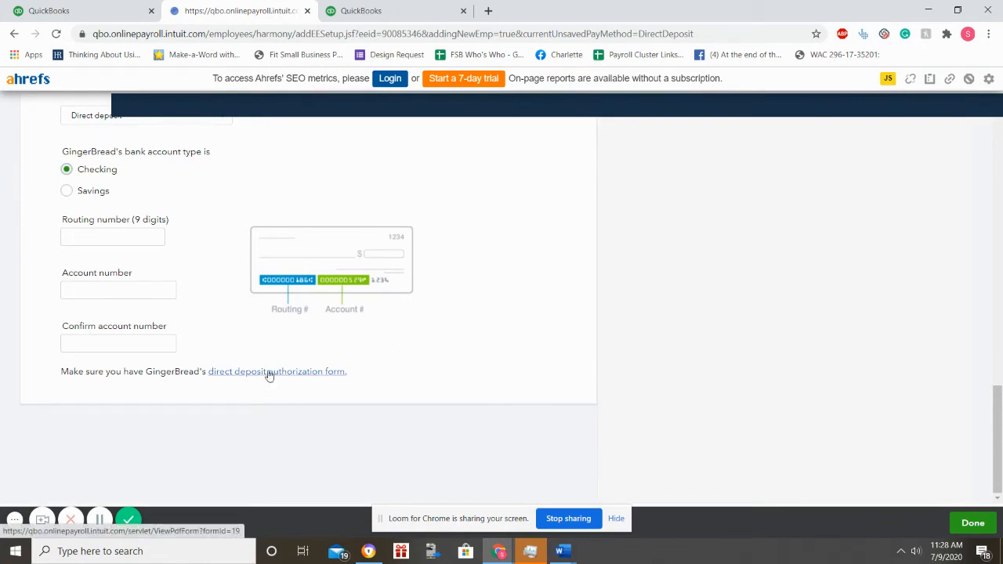
pyautogui.scroll(2, 250, 376)
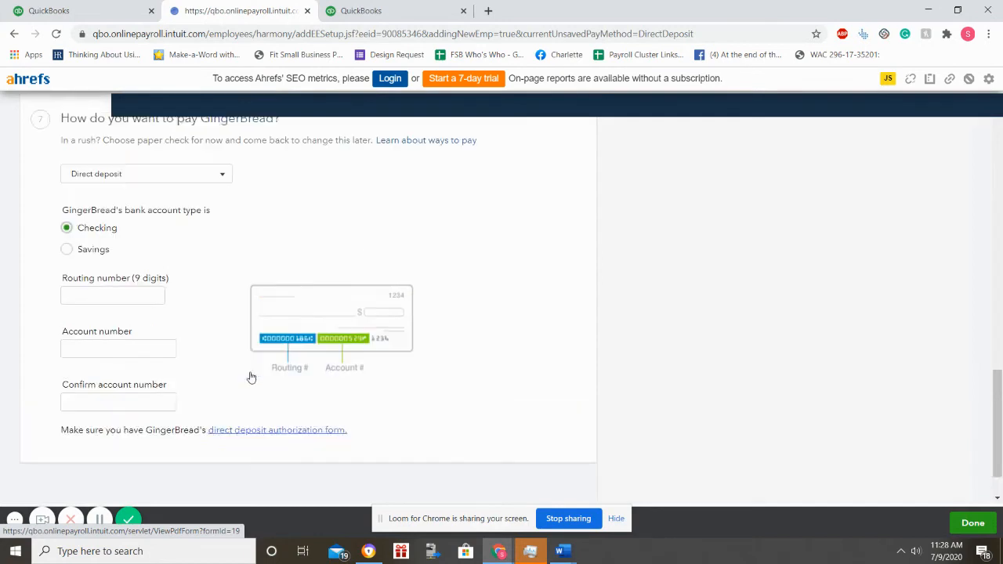
pyautogui.scroll(-2, 110, 282)
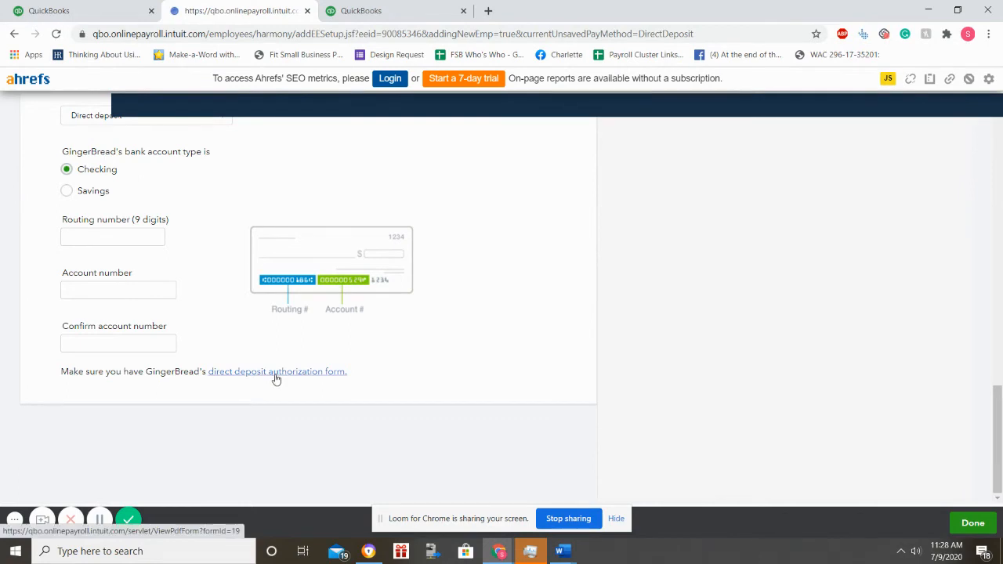
pyautogui.scroll(3, 276, 379)
pyautogui.click(223, 315)
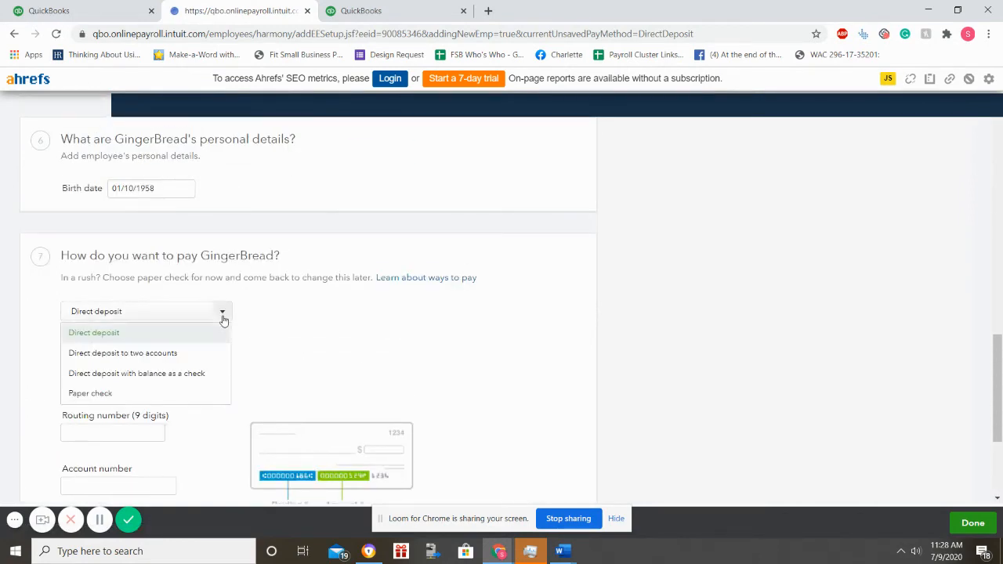
pyautogui.click(184, 397)
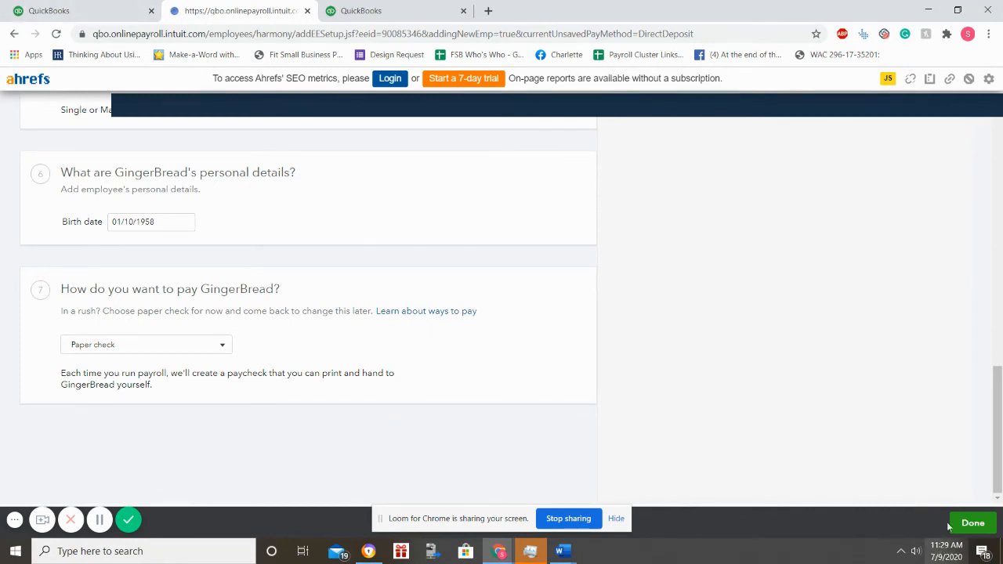
# Step: Submit the completed employee setup and confirm Done on the 'One down' screen
pyautogui.click(974, 521)
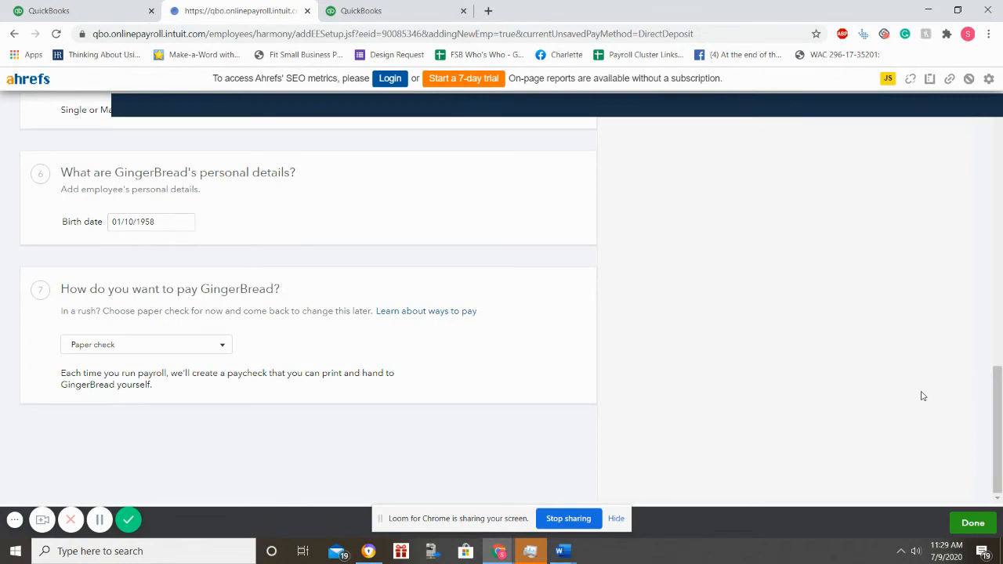
pyautogui.click(976, 530)
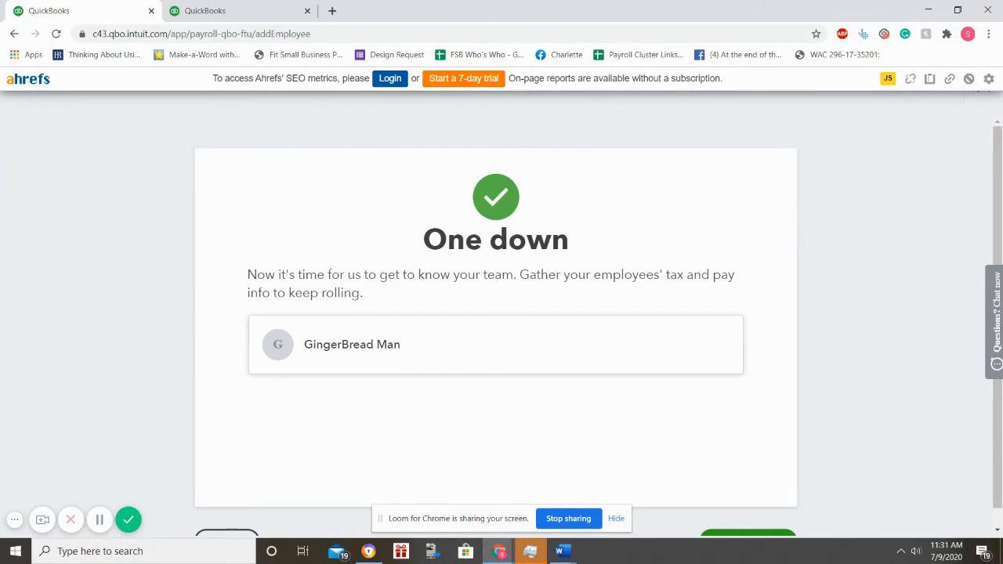
pyautogui.scroll(-1, 324, 326)
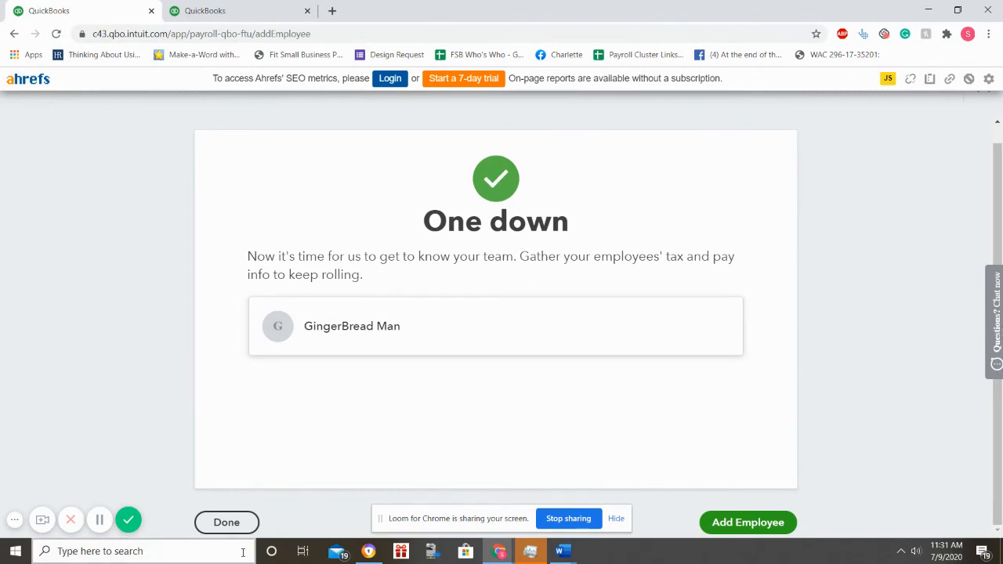
pyautogui.click(226, 522)
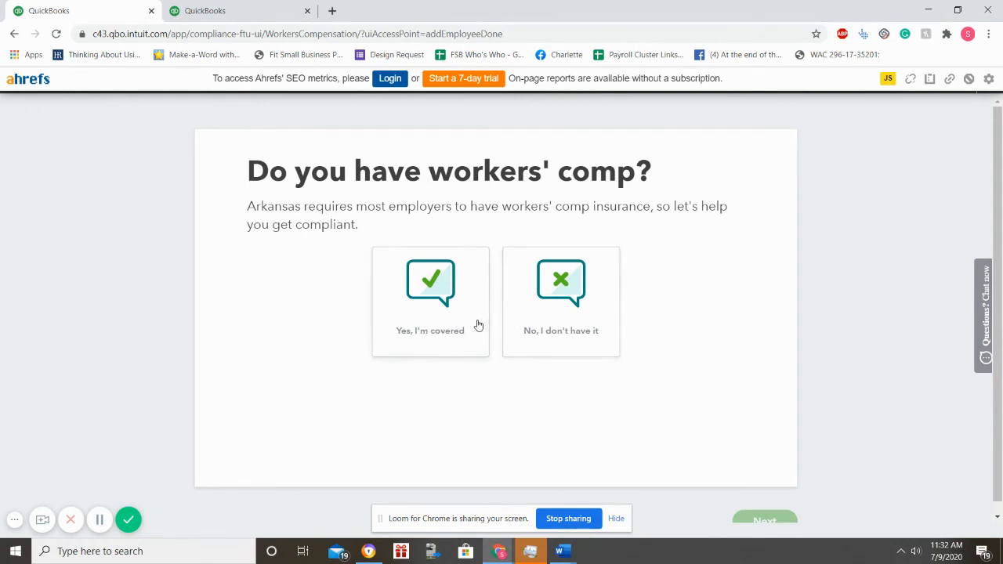
# Step: Answer that the business has workers' comp coverage and continue to the ready-to-pay-your-team message
pyautogui.click(436, 329)
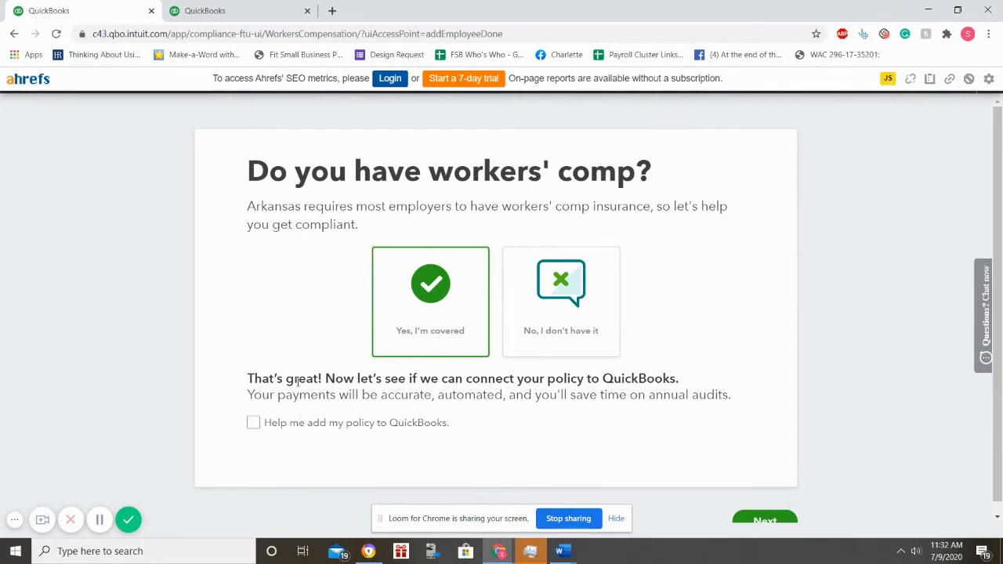
pyautogui.scroll(-1, 298, 381)
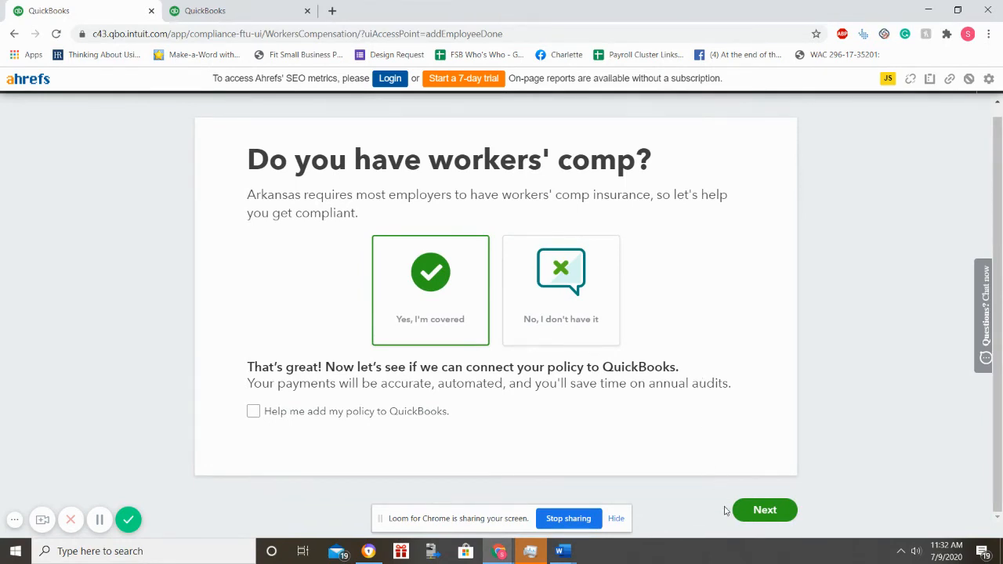
pyautogui.click(783, 511)
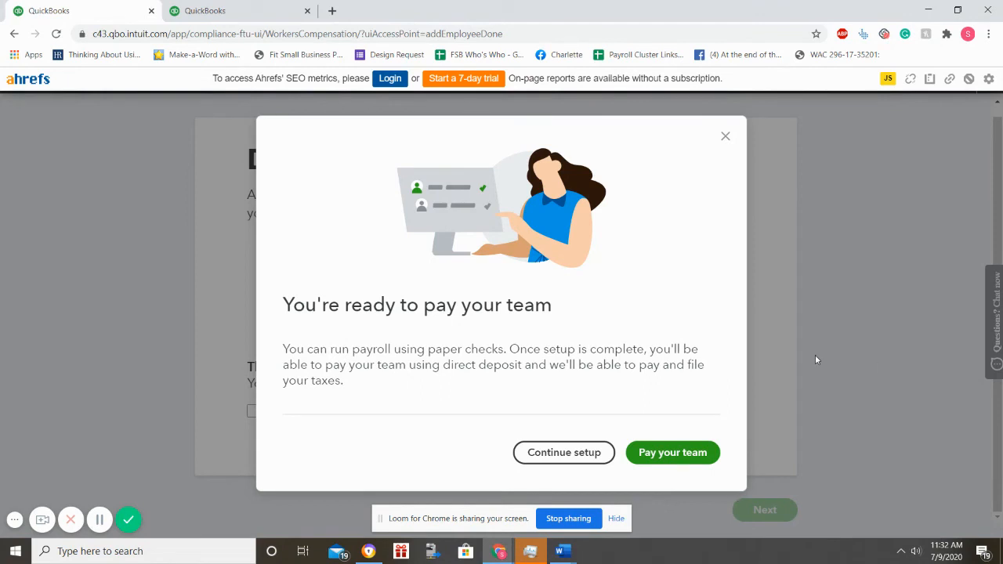
# Step: Choose to pay the team now, review the payroll Overview to-do list, then switch to the other QuickBooks tab
pyautogui.click(672, 454)
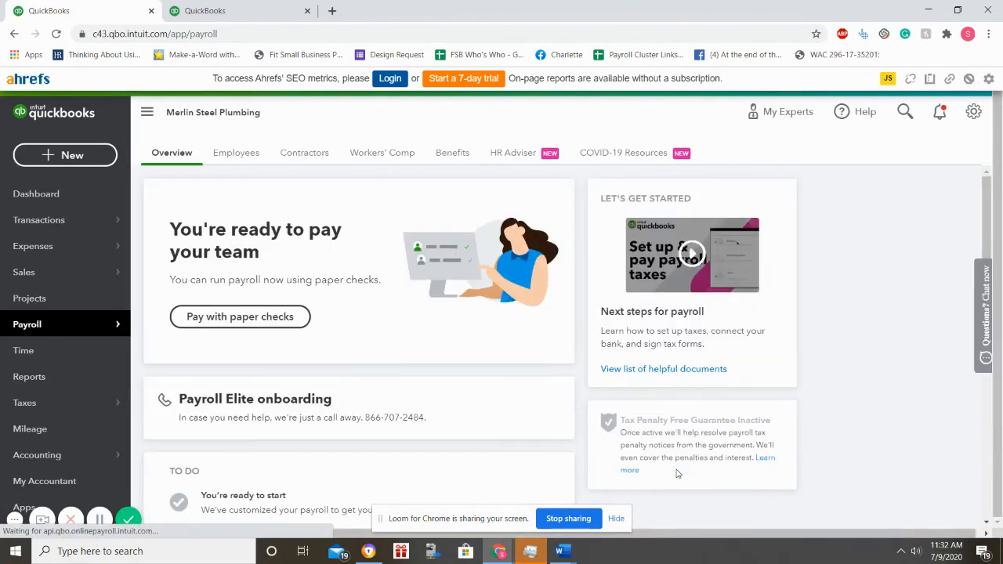
pyautogui.scroll(-2, 658, 455)
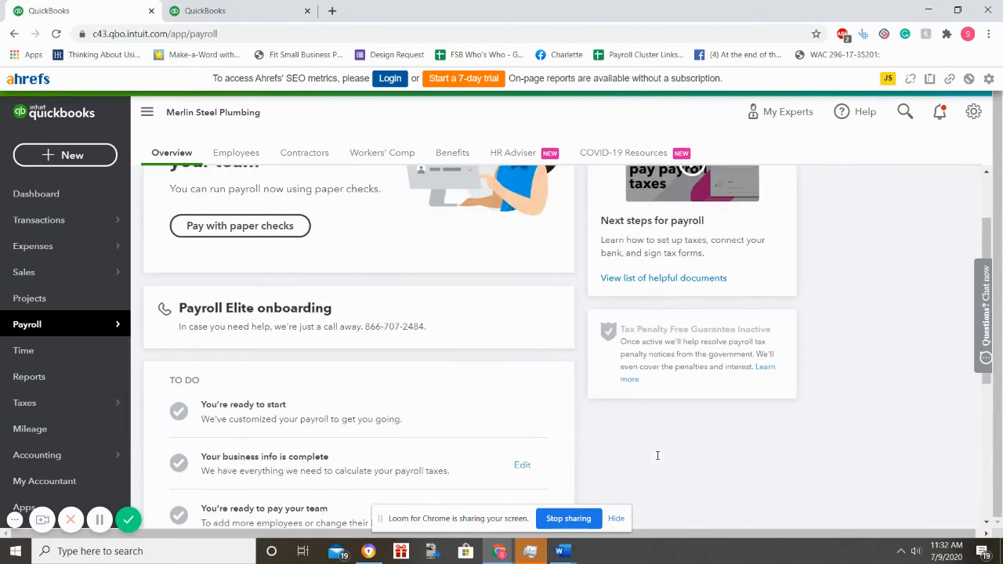
pyautogui.scroll(-3, 658, 451)
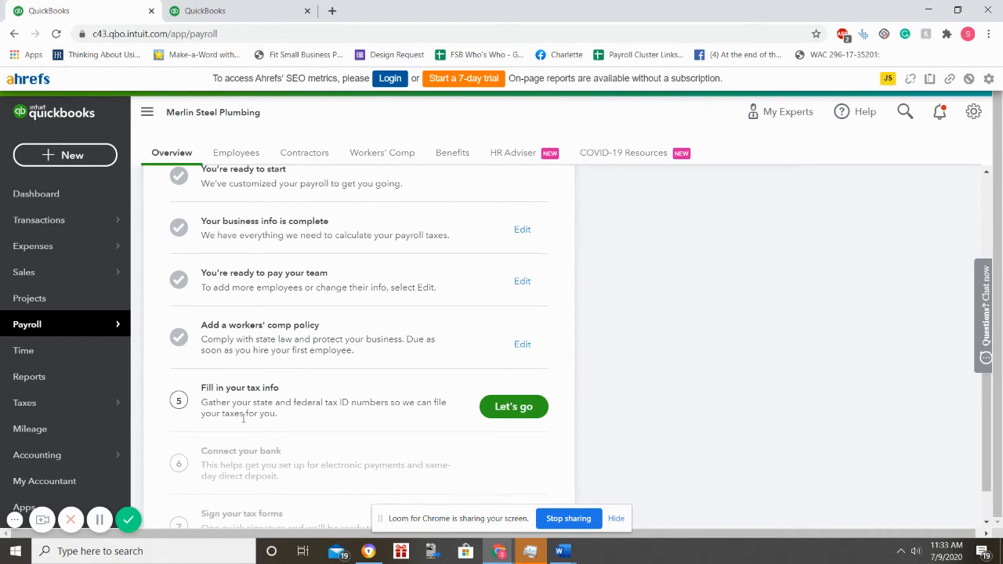
pyautogui.scroll(4, 243, 419)
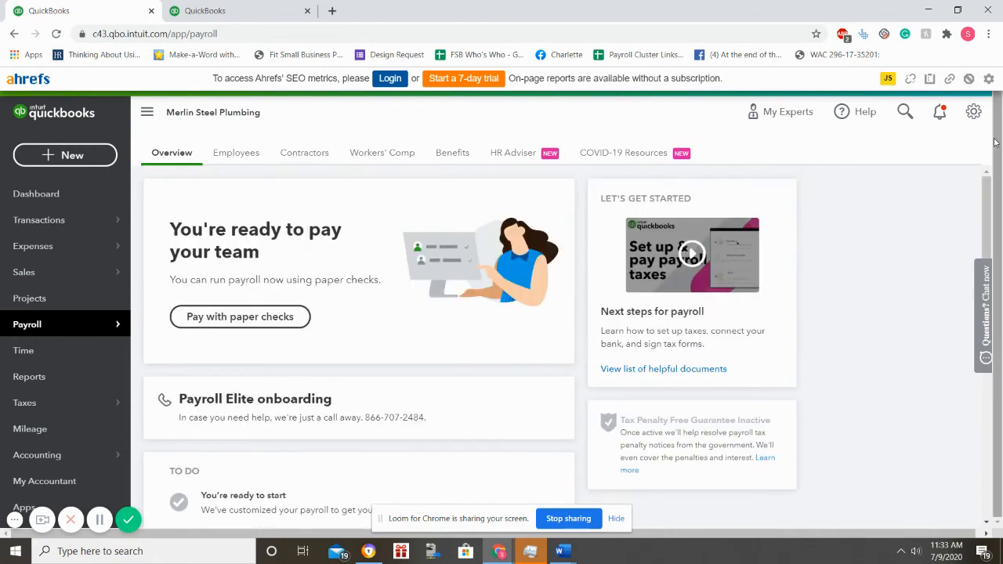
pyautogui.scroll(-3, 780, 334)
pyautogui.scroll(-2, 780, 335)
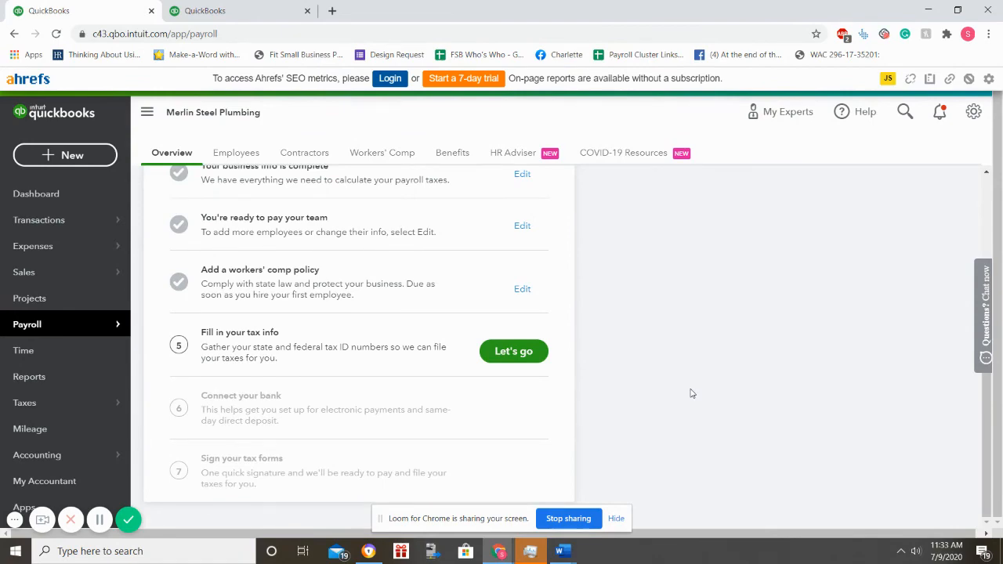
pyautogui.scroll(3, 690, 394)
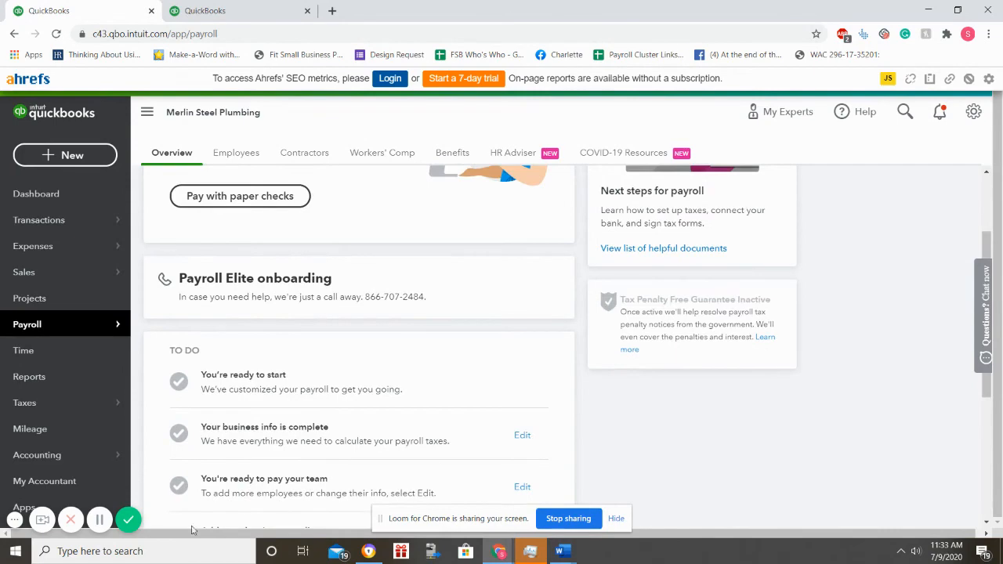
pyautogui.click(98, 520)
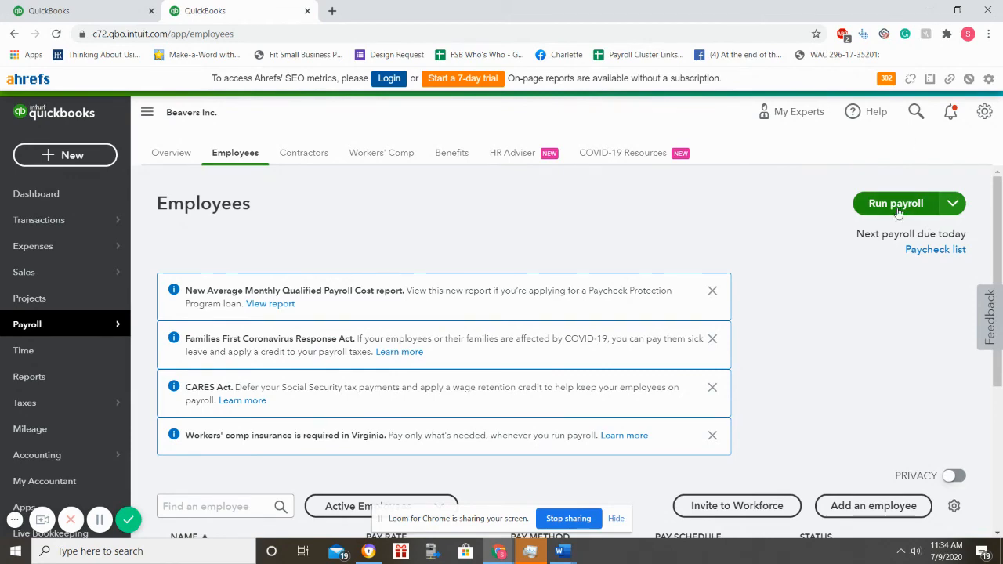
# Step: Start a new payroll run for 07/02–07/08/2020 from the Payroll Employees page
pyautogui.click(34, 334)
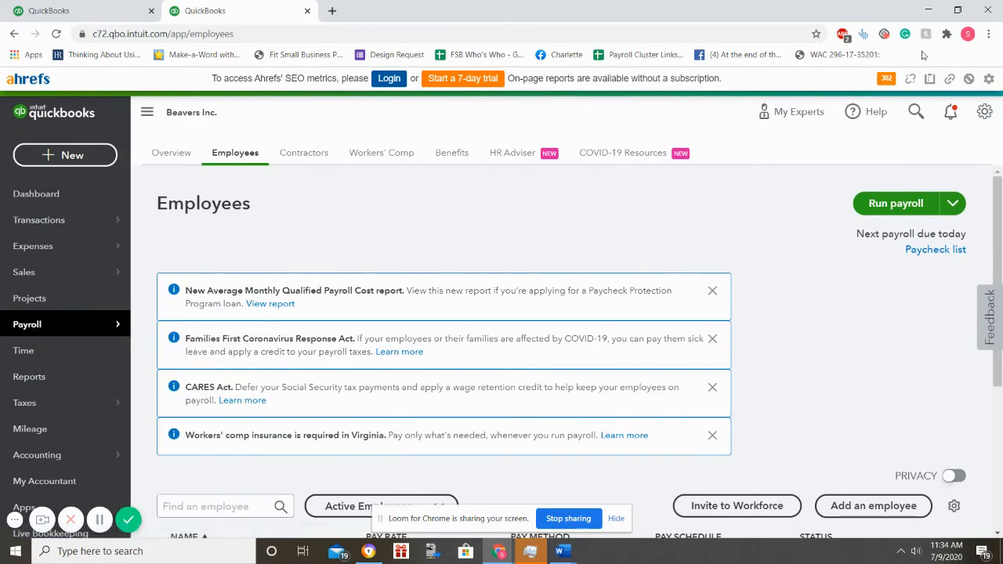
pyautogui.click(921, 204)
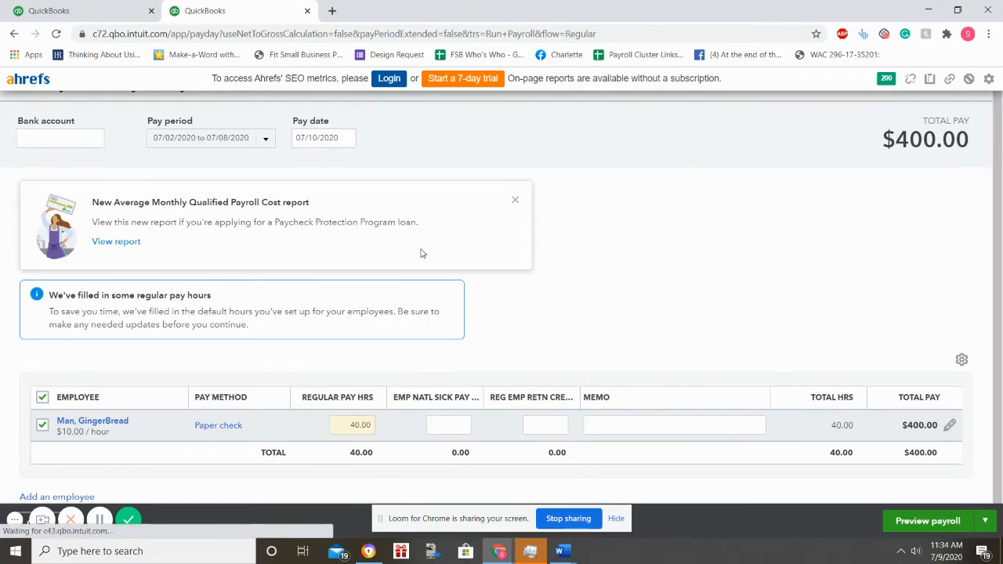
pyautogui.scroll(-1, 570, 238)
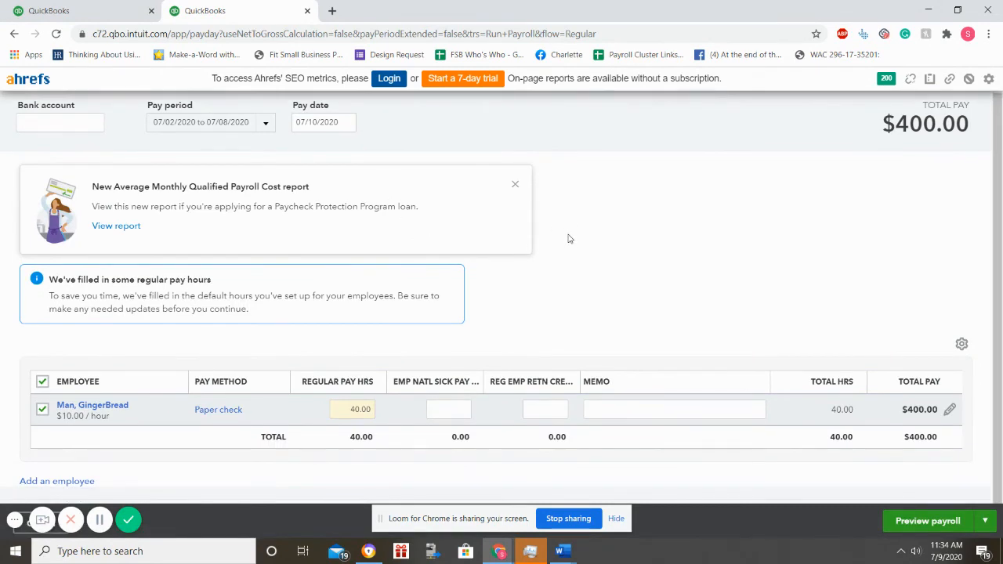
pyautogui.scroll(1, 570, 239)
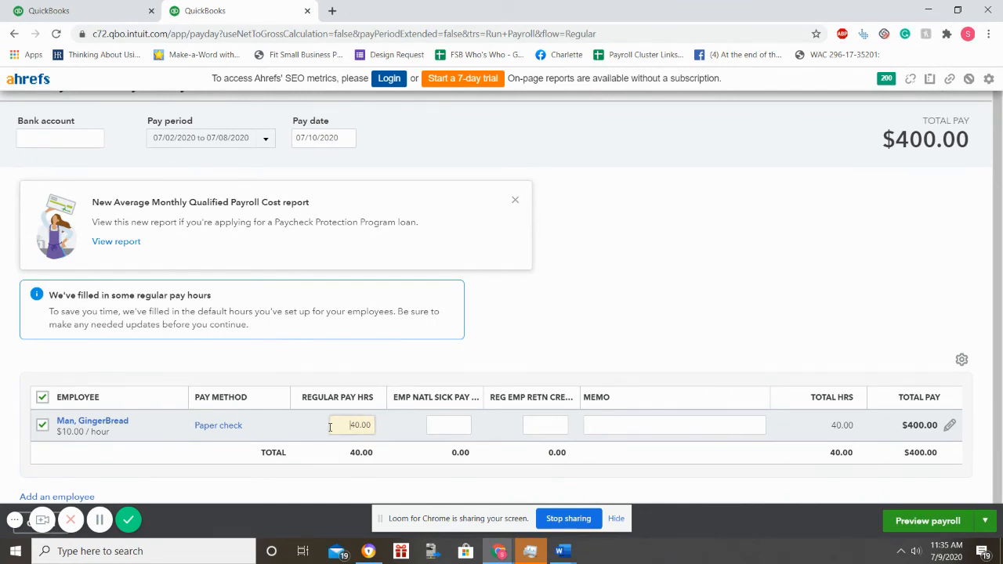
# Step: Enter 5 national sick pay hours and 5 retention credit hours, bringing the total to 50 hours and $500.00
pyautogui.moveTo(351, 424); pyautogui.dragTo(373, 426)
pyautogui.click(436, 423)
pyautogui.press('Tab')
pyautogui.click(461, 425)
pyautogui.write('5')
pyautogui.click(561, 428)
pyautogui.write('5')
pyautogui.click(600, 422)
# Step: Dismiss the cost report notice, enter Payroll as the bank account, and preview the payroll
pyautogui.click(515, 200)
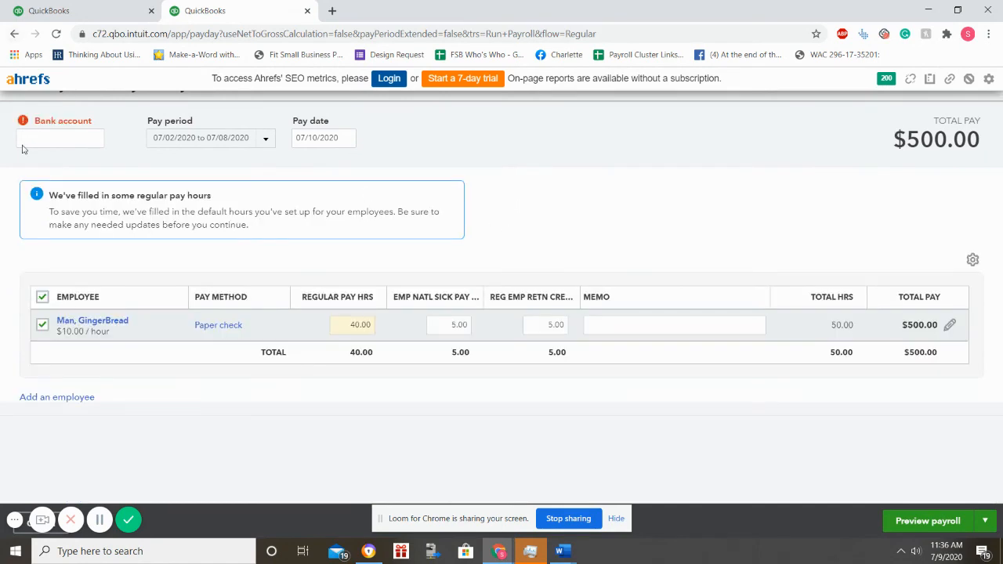
pyautogui.moveTo(55, 142)
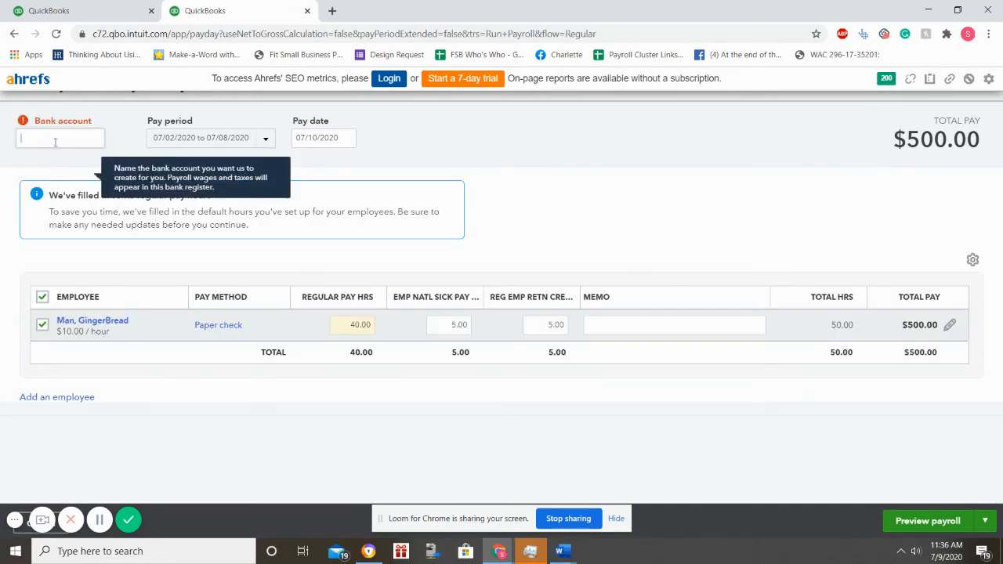
pyautogui.write('Payroll')
pyautogui.click(906, 522)
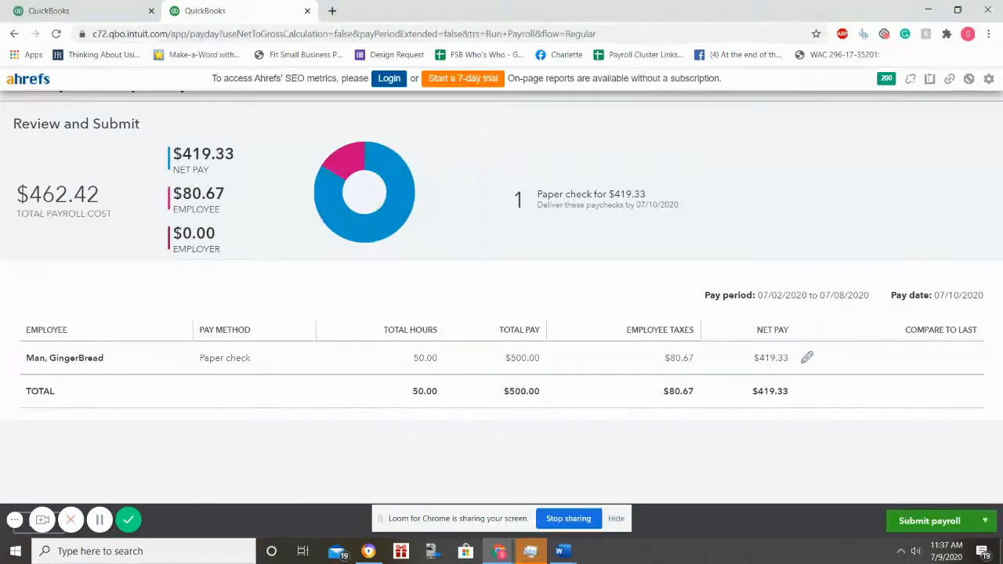
# Step: Submit the payroll, dismiss the direct deposit suggestion, and record check number 1 for the $419.33 paycheck
pyautogui.click(938, 522)
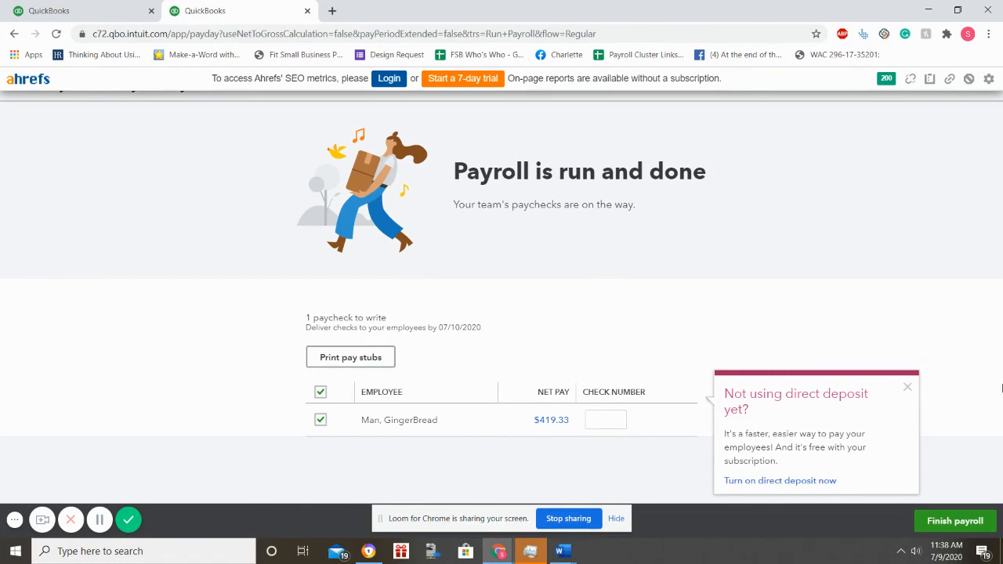
pyautogui.click(909, 390)
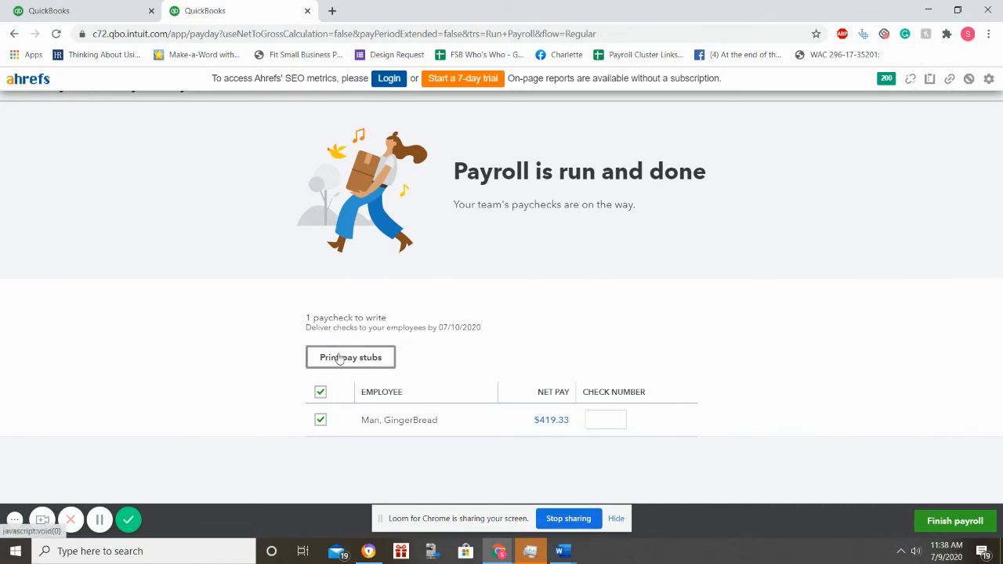
pyautogui.click(599, 418)
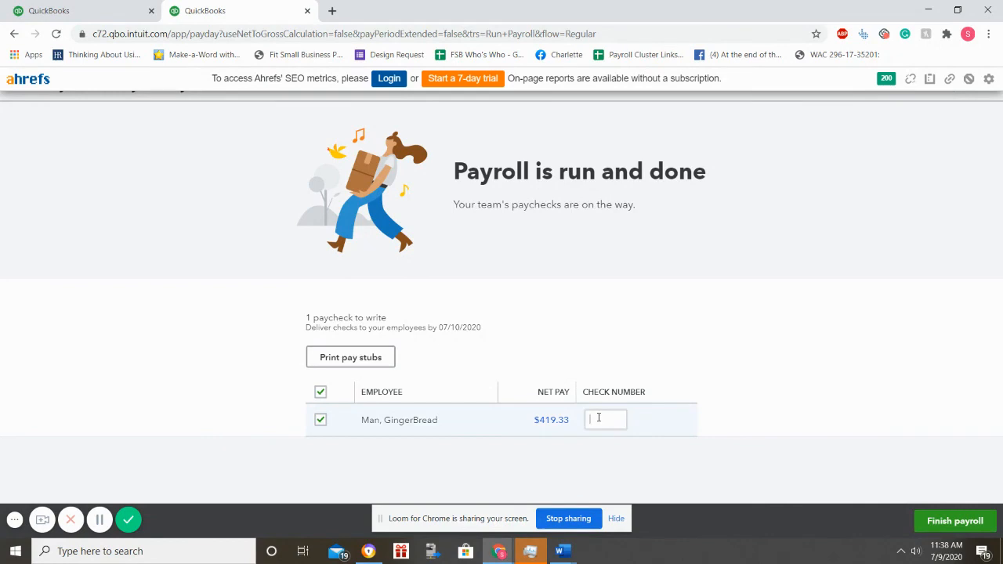
pyautogui.write('1')
# Step: View the $419.33 paycheck's pay stub PDF, then return to the completed payroll page
pyautogui.click(323, 359)
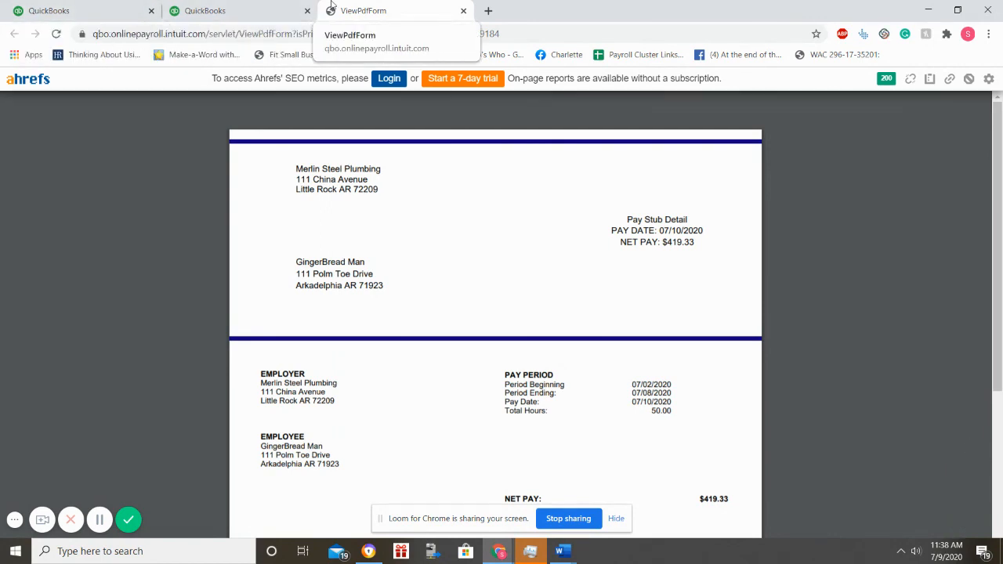
pyautogui.click(261, 6)
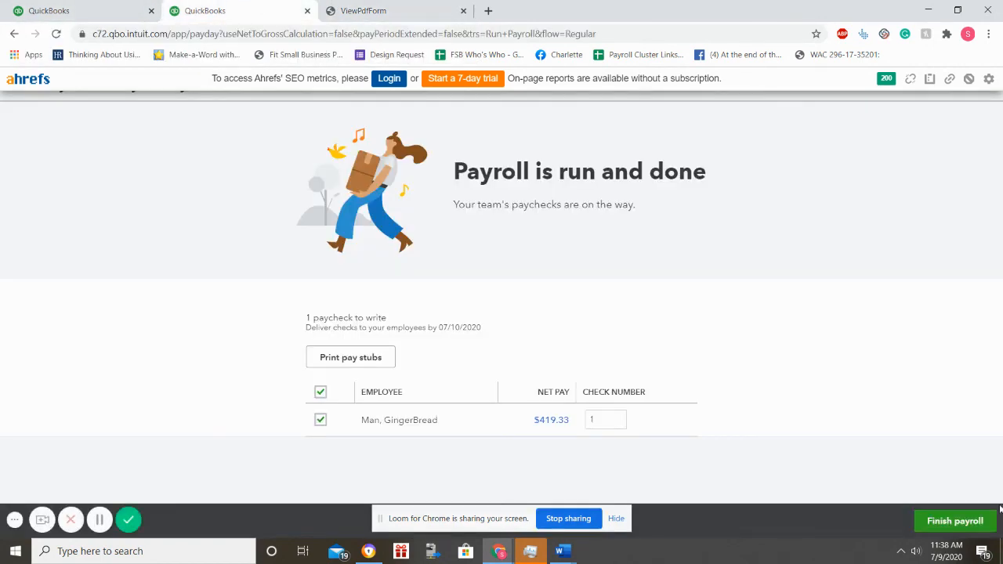
pyautogui.click(933, 521)
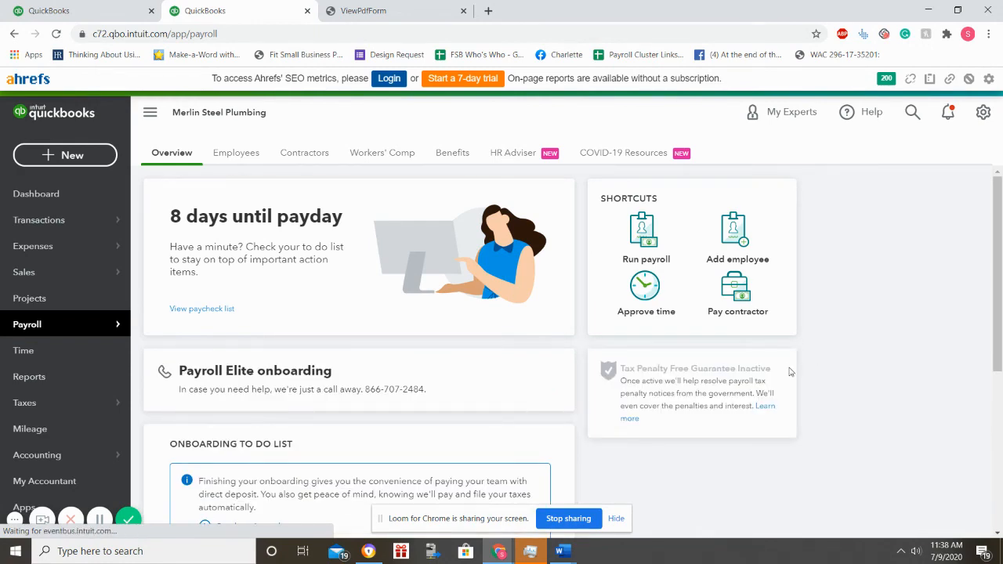
pyautogui.scroll(-3, 788, 369)
pyautogui.scroll(3, 791, 376)
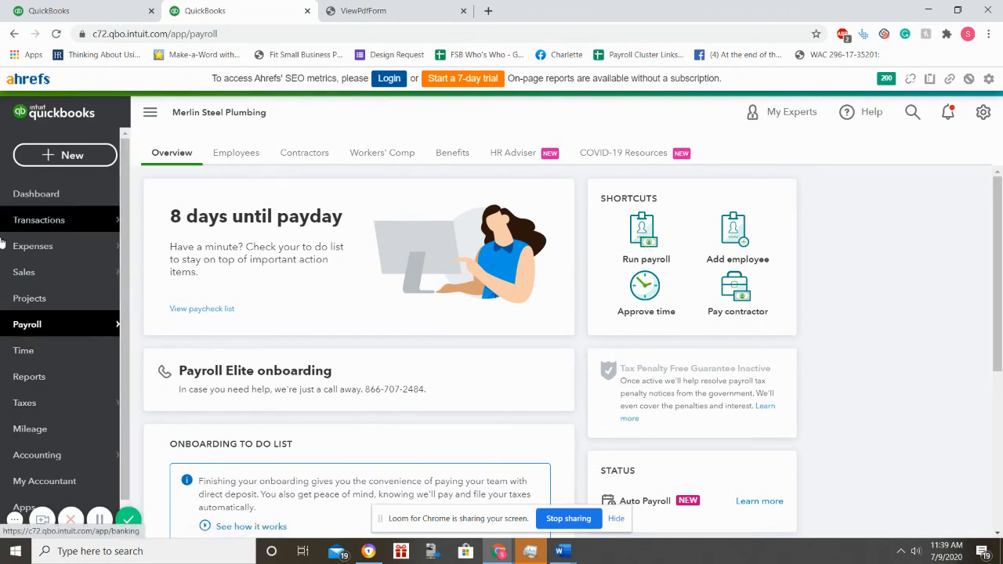
pyautogui.moveTo(35, 335)
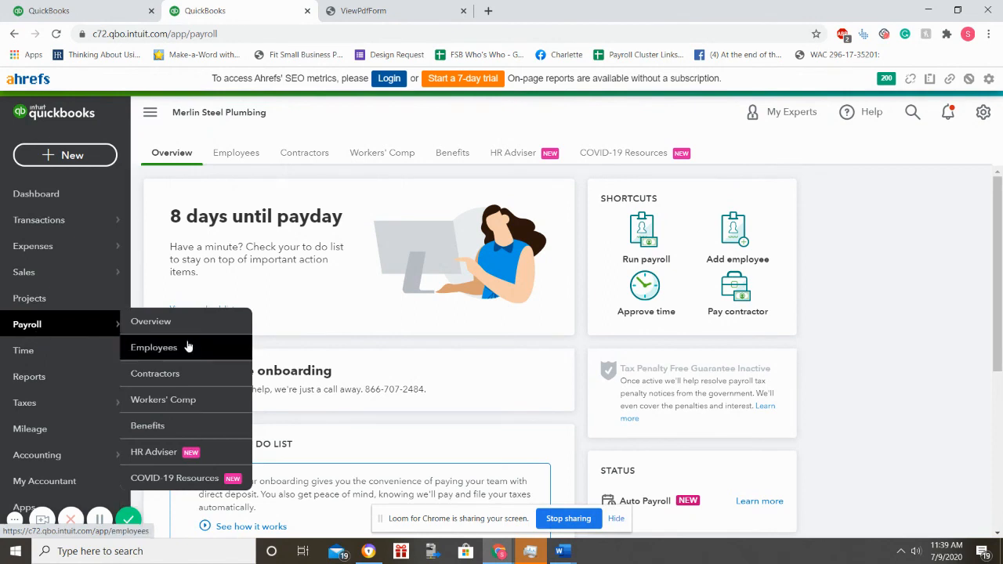